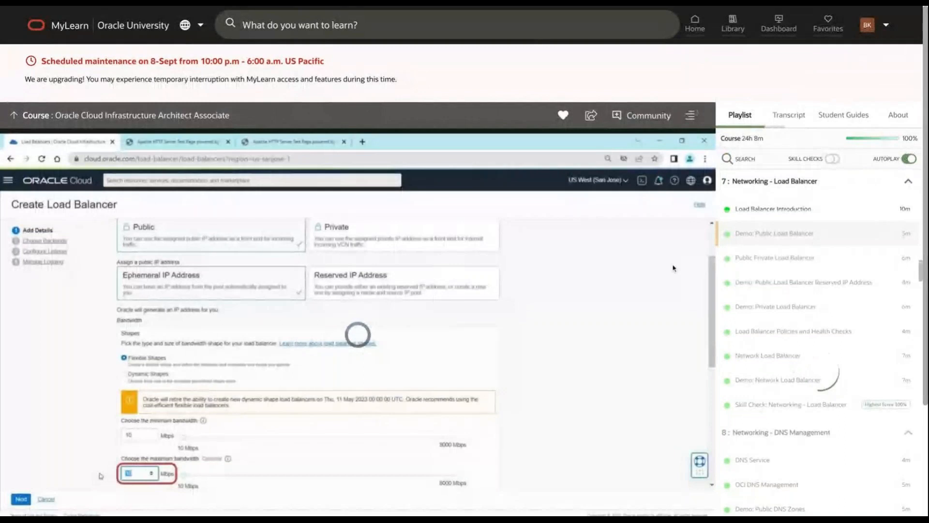
Show the Demo: Public Load Balancer lesson video in full screen and adjust its player settings.
scroll(673, 268, "down", 1)
scroll(673, 268, "down", 2)
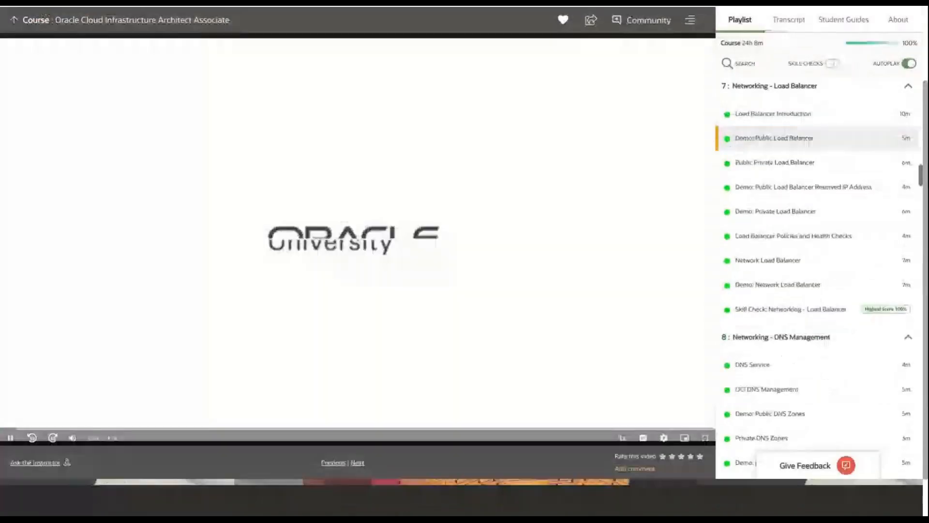
scroll(668, 430, "up", 1)
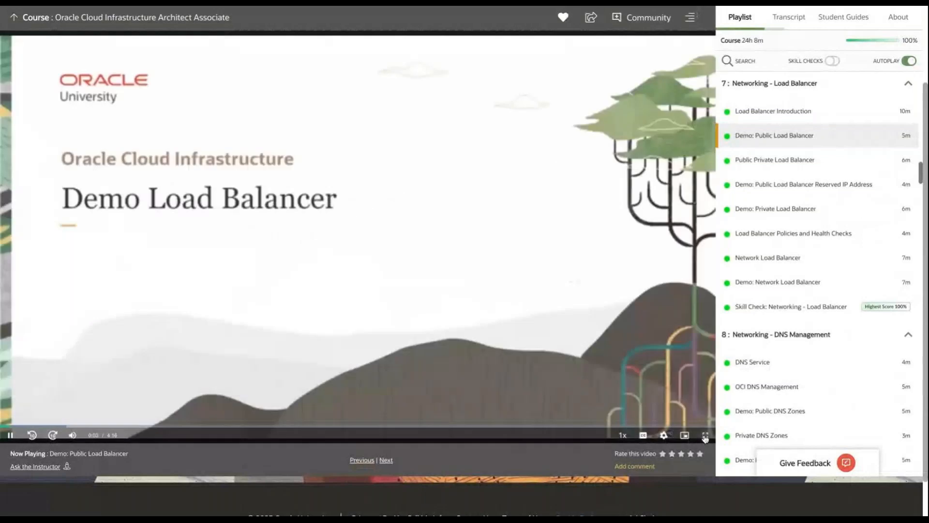
left_click(705, 437)
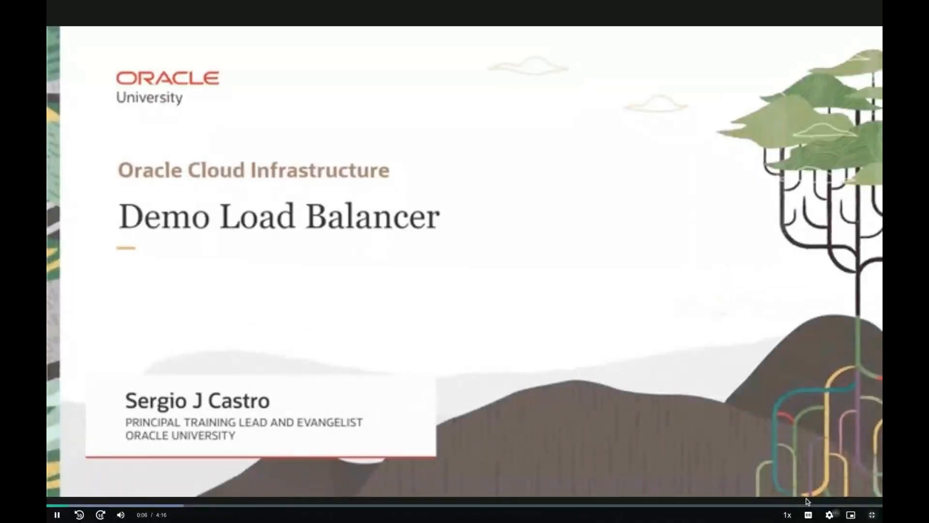
left_click(830, 514)
left_click(836, 442)
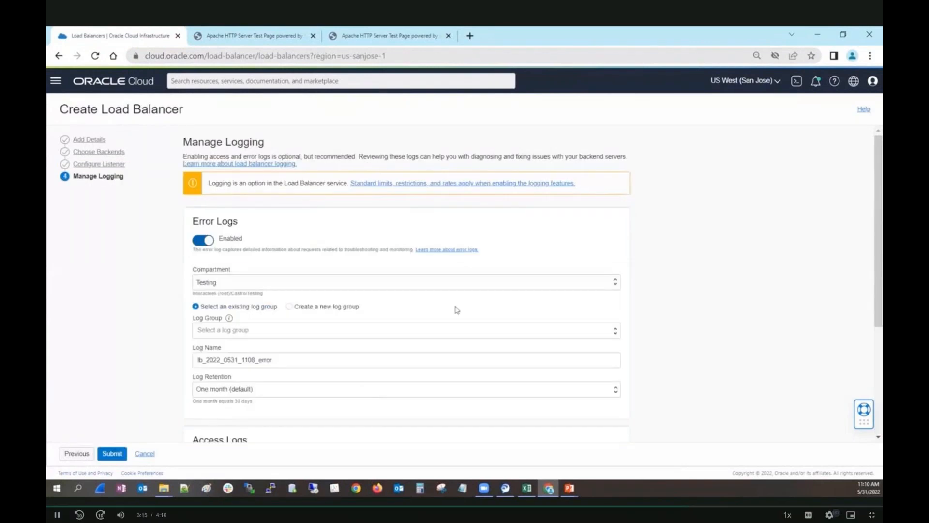
Submit the new load balancer from the Manage Logging stage and look through the MyWebServersLB details.
left_click(111, 454)
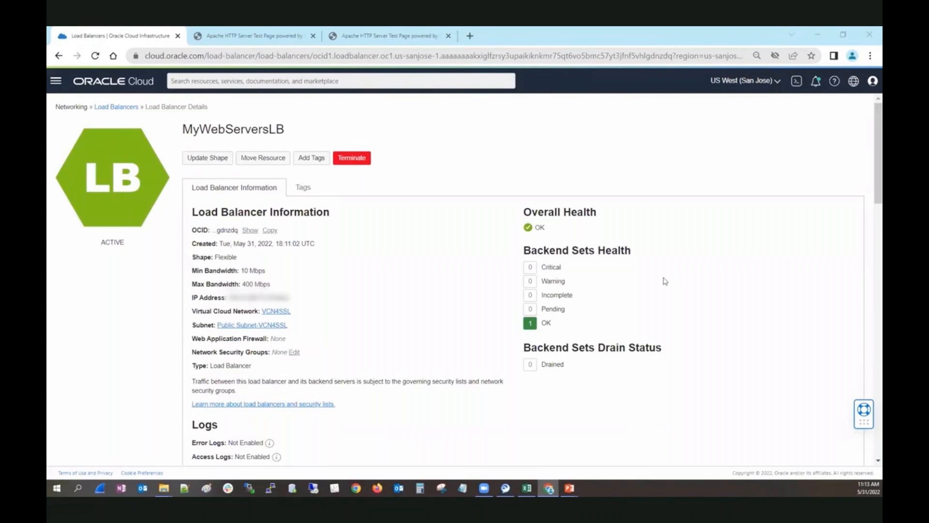
scroll(697, 280, "down", 1)
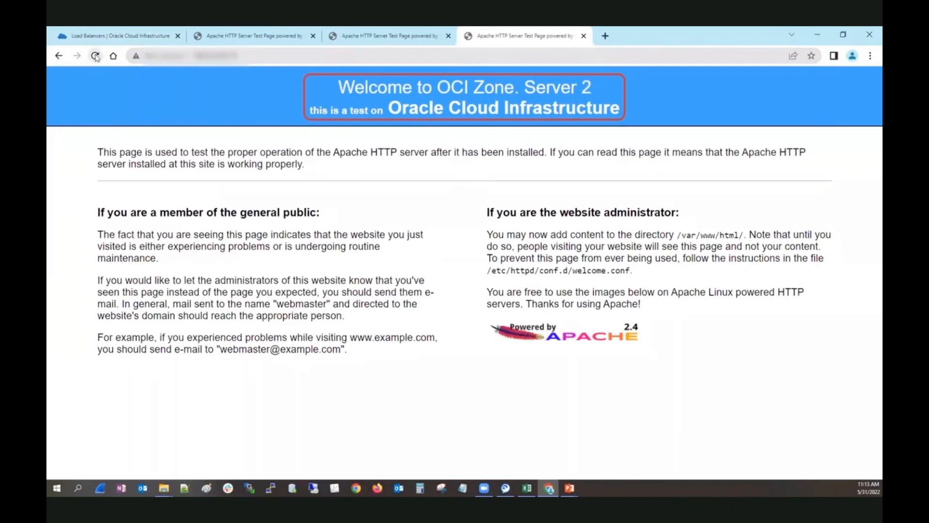
Leave full screen and open the Demo: Public Load Balancer Reserved IP Address lesson in full screen.
key("Escape")
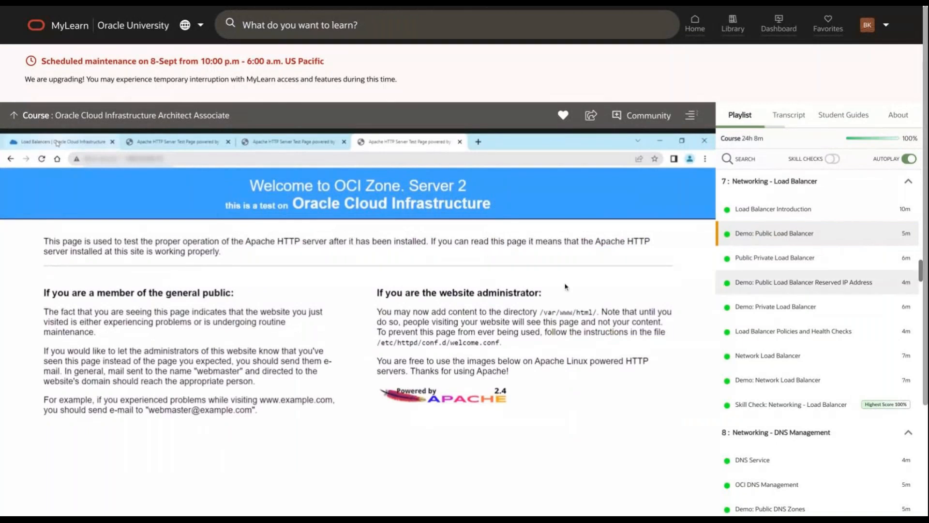
scroll(581, 281, "down", 1)
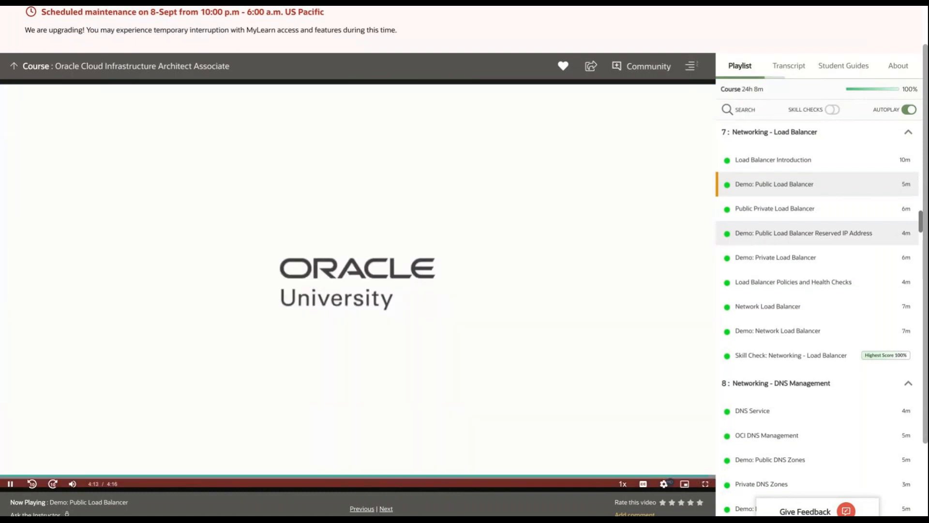
left_click(764, 234)
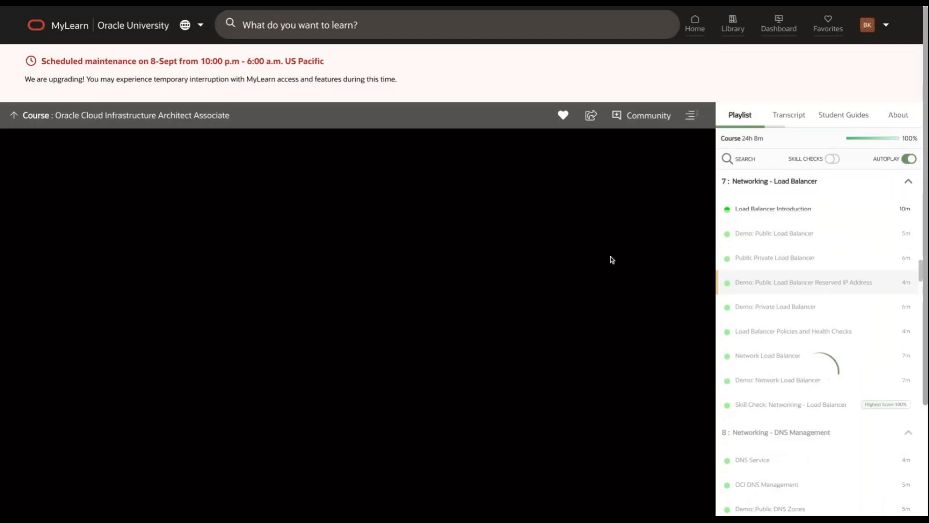
scroll(648, 222, "down", 2)
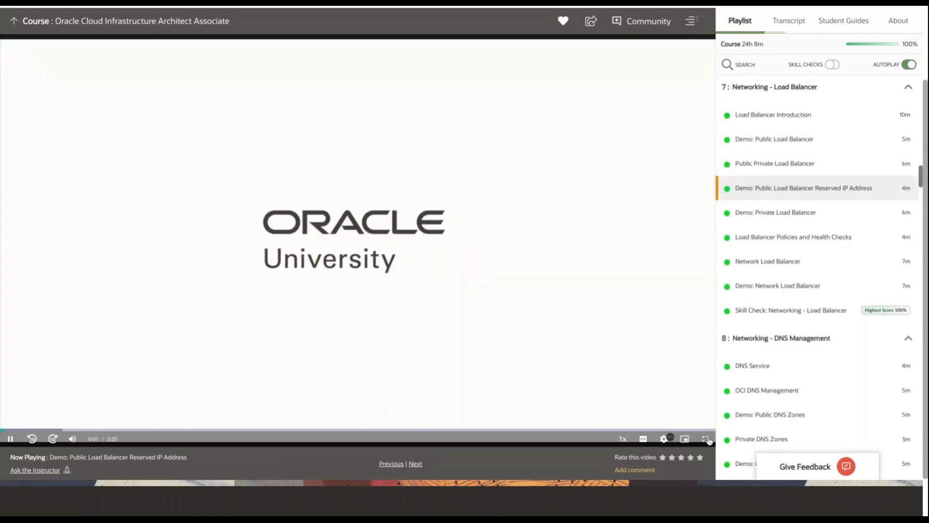
left_click(706, 438)
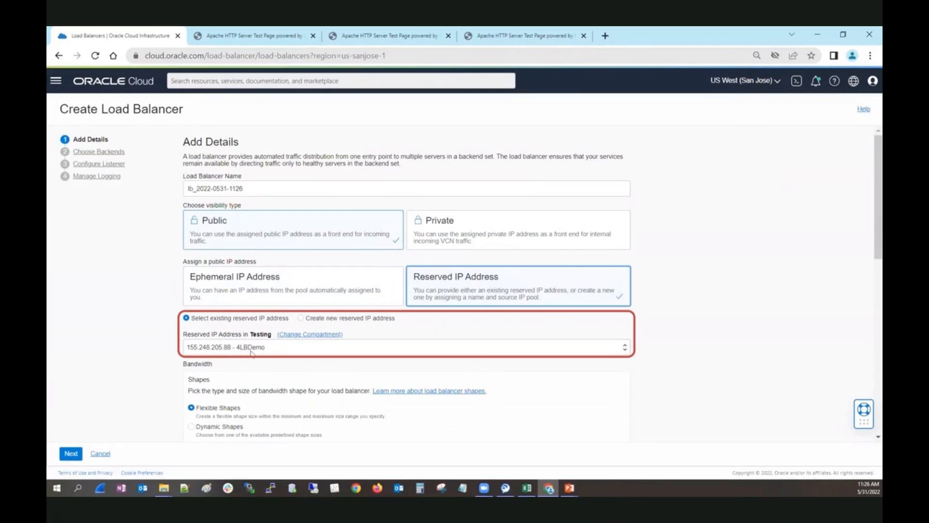
View the new reserved IP options, return to the existing 4LBDemo address, and set the maximum bandwidth to 200 Mbps.
left_click(301, 320)
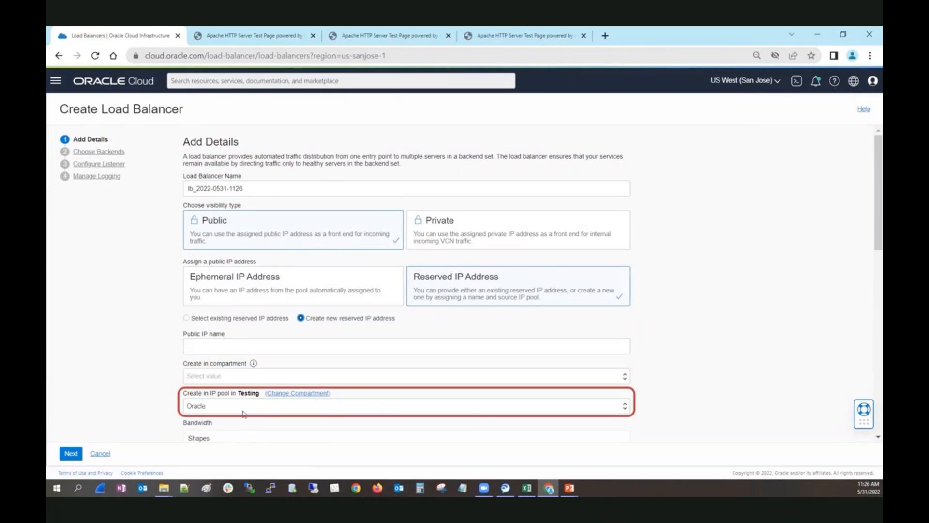
left_click(188, 318)
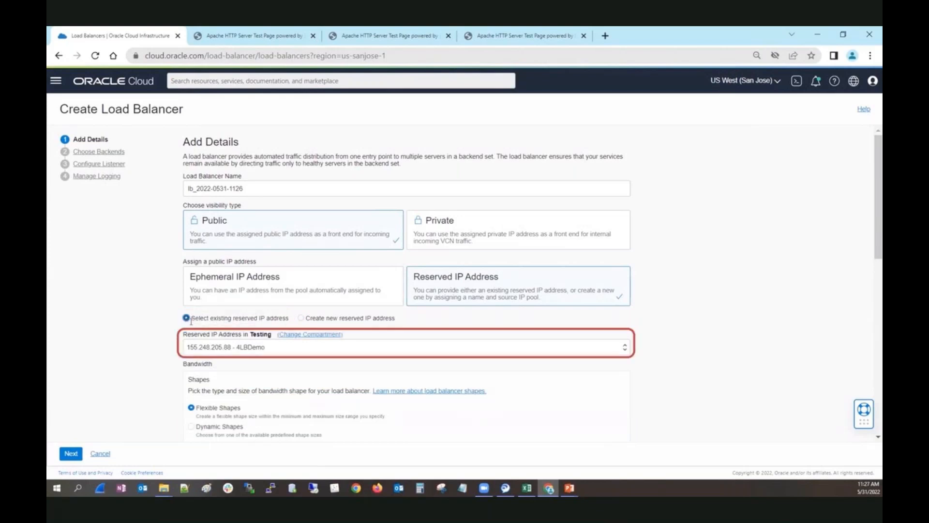
scroll(433, 340, "down", 2)
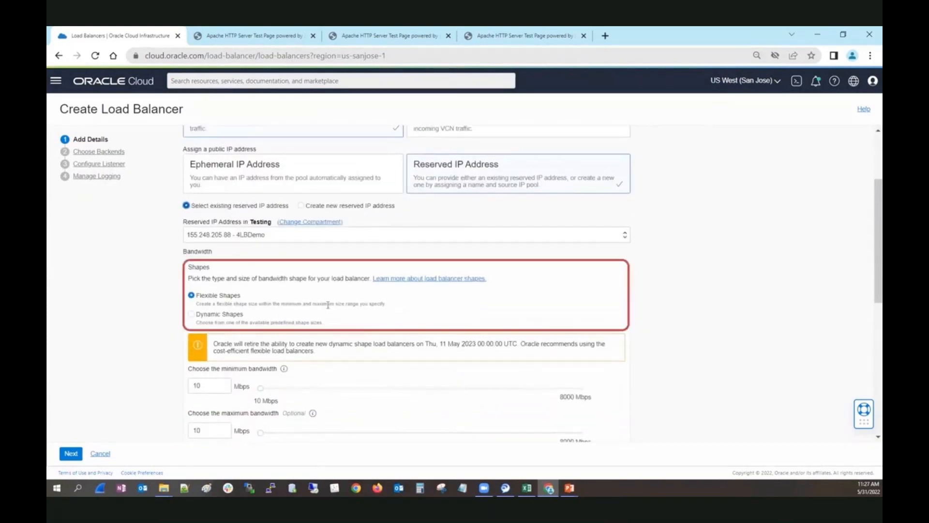
left_click_drag(201, 430, 188, 429)
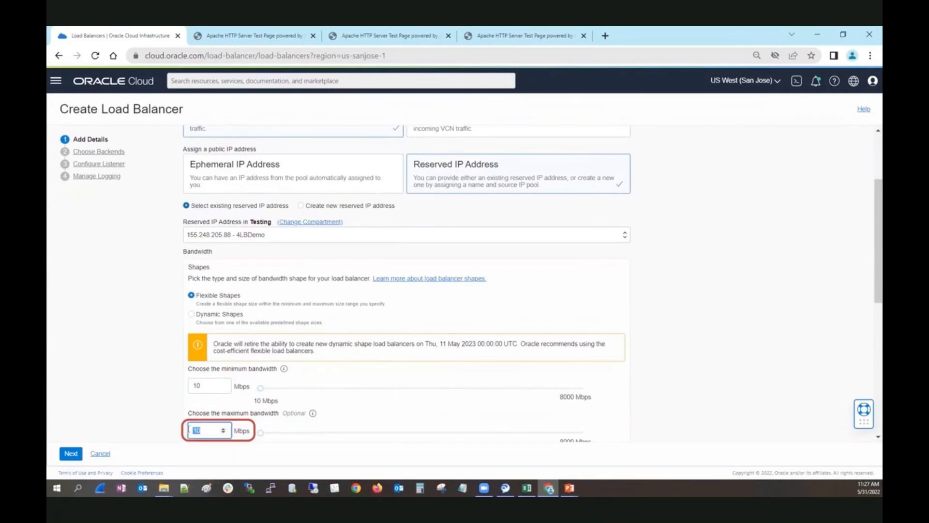
type("0200")
Place the load balancer in the VCN4SSL network and its public subnet, and continue to the backend selection.
scroll(508, 261, "down", 4)
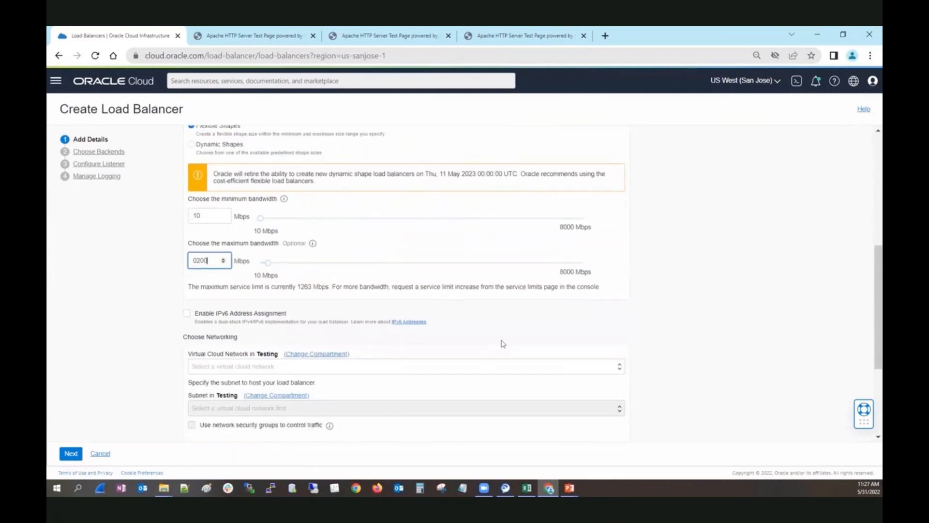
left_click(415, 368)
left_click(409, 388)
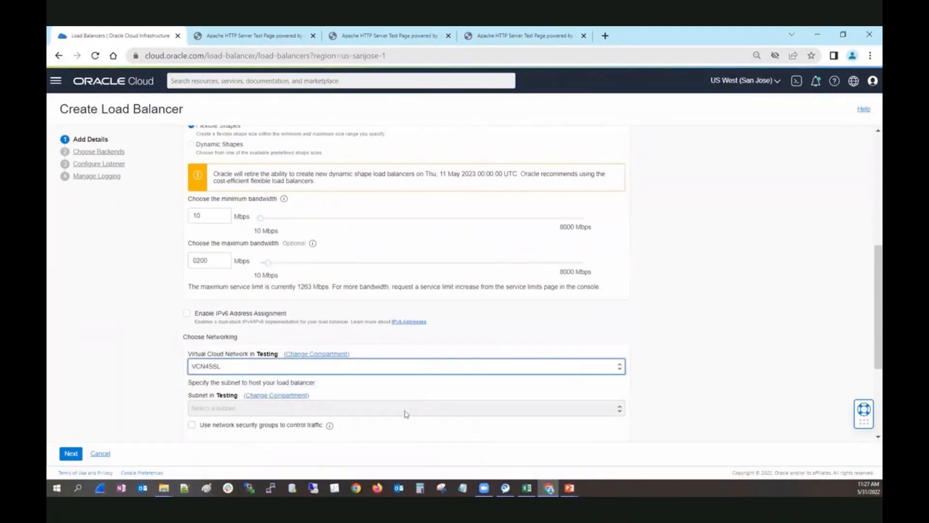
left_click(406, 413)
left_click(390, 437)
left_click(71, 453)
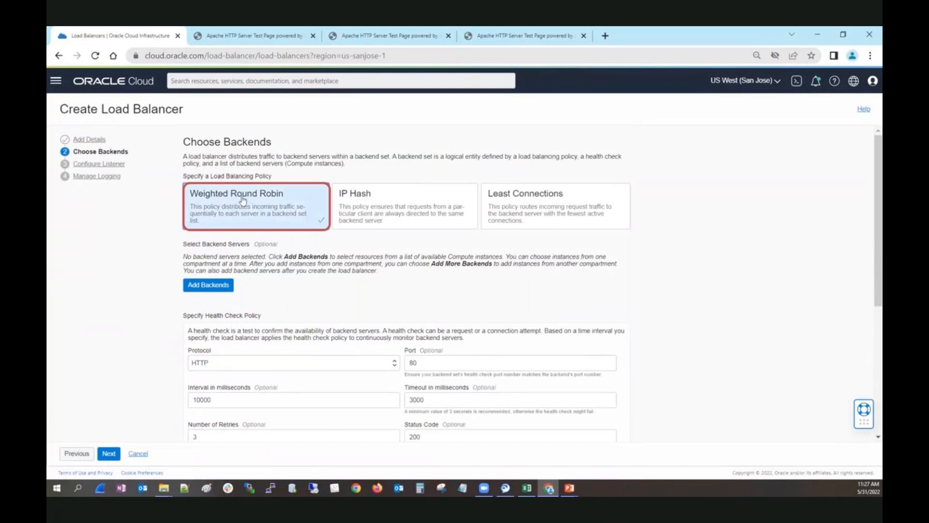
Add 1stWebServer and 2ndWebServer as backends of the load balancer.
left_click(224, 286)
left_click(355, 182)
left_click(355, 201)
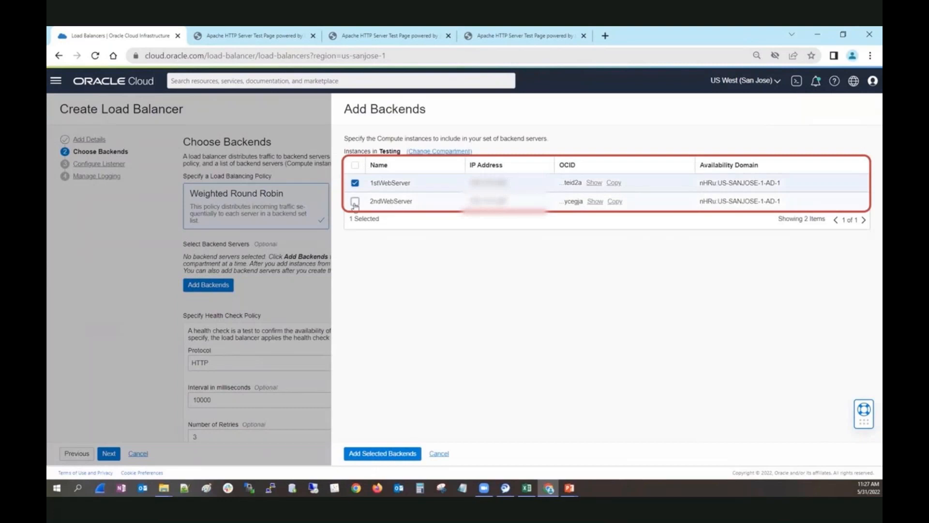
left_click(400, 456)
Accept the health check policy and configure the listener to handle HTTP traffic.
scroll(327, 321, "down", 3)
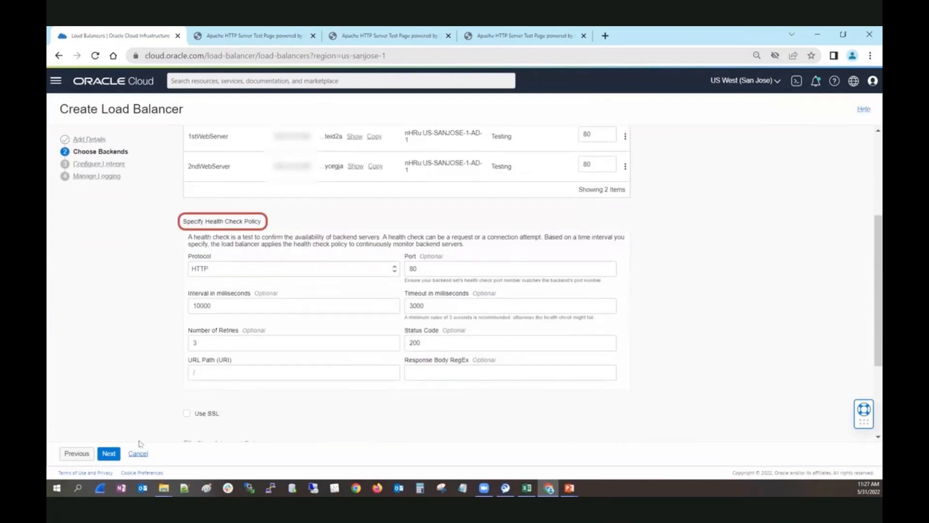
scroll(245, 385, "down", 3)
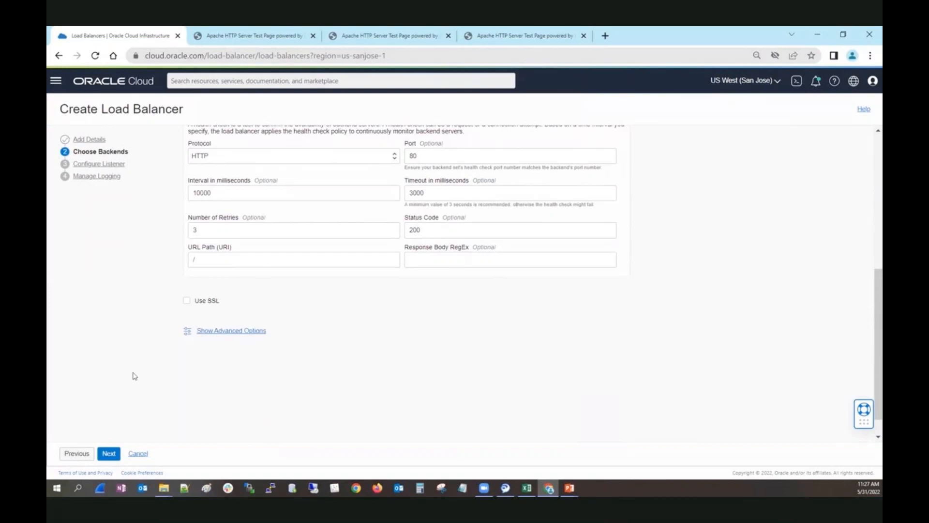
left_click(111, 454)
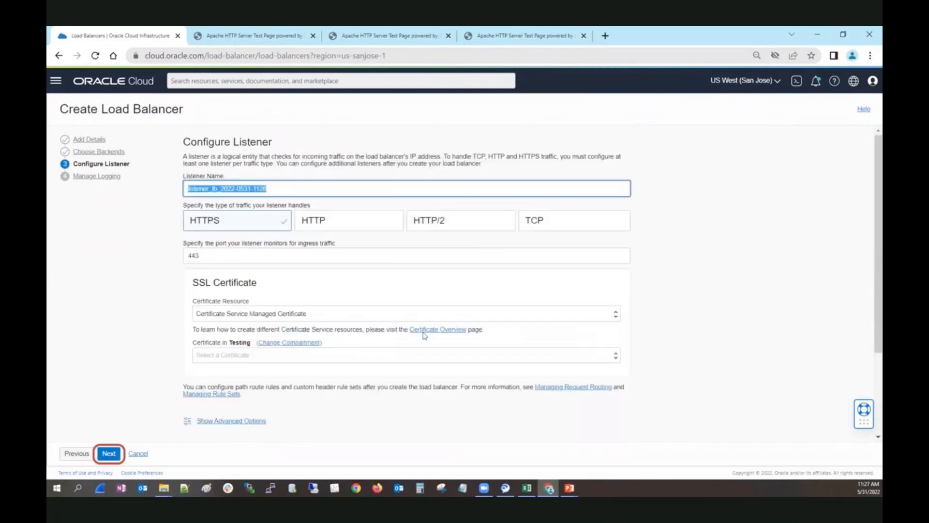
left_click(324, 229)
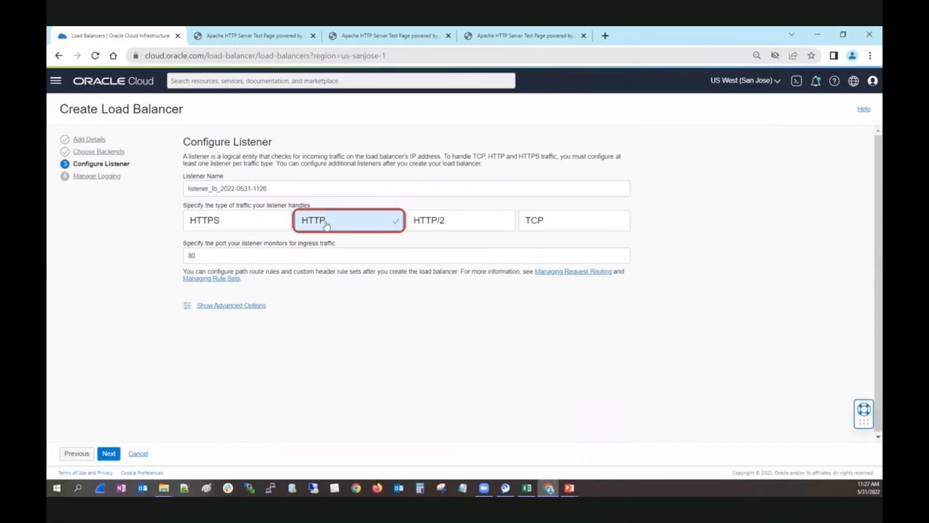
left_click(108, 455)
Disable error logs and submit the load balancer for creation.
left_click(203, 240)
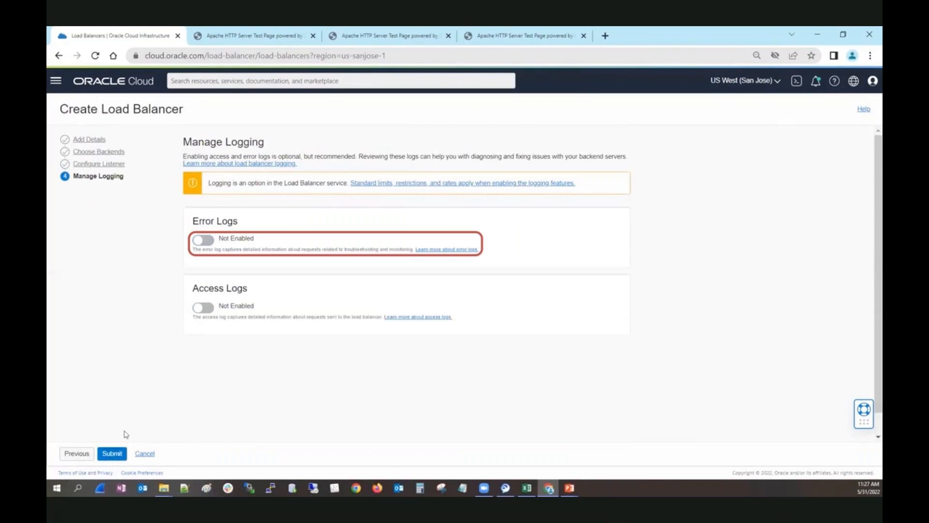
left_click(113, 454)
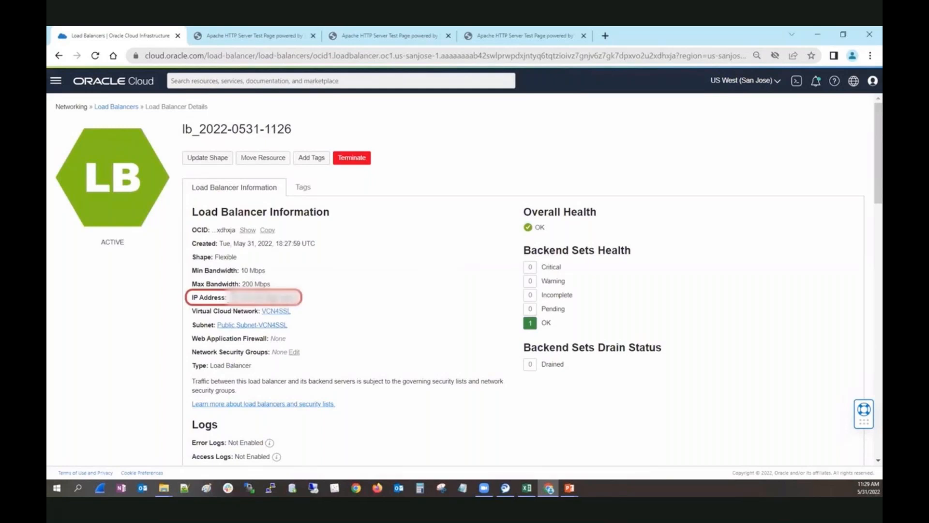
Open the load balancer's copied IP address in a new browser tab and reload the page twice to test traffic distribution.
left_click_drag(228, 297, 274, 297)
right_click(265, 298)
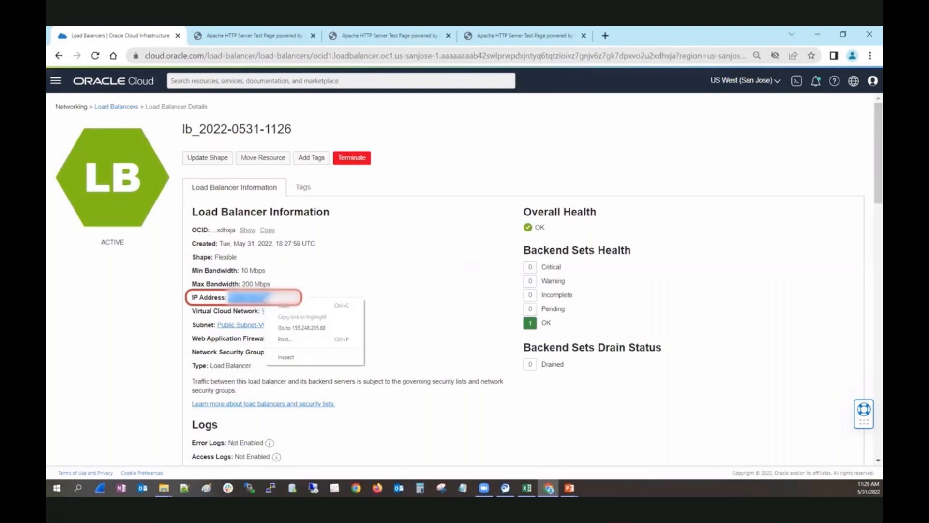
left_click(278, 306)
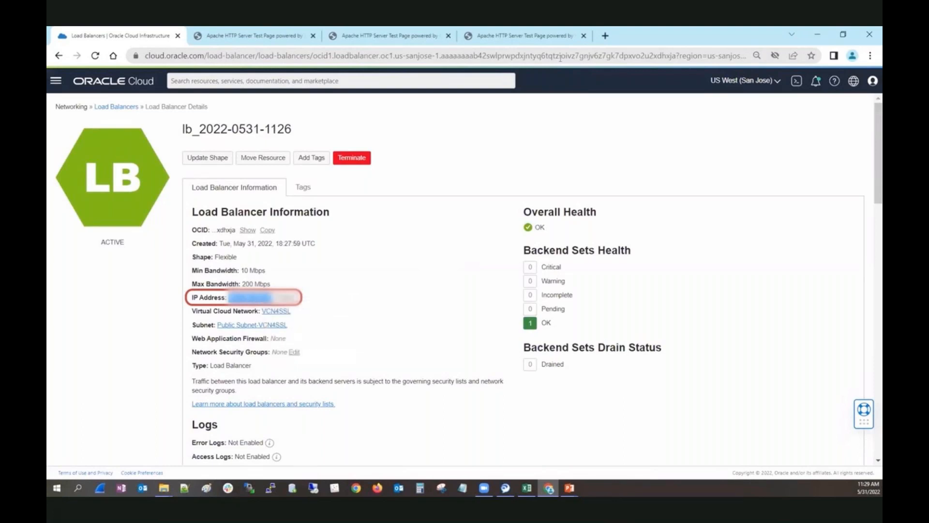
left_click(605, 36)
key("ctrl+v")
key("Return")
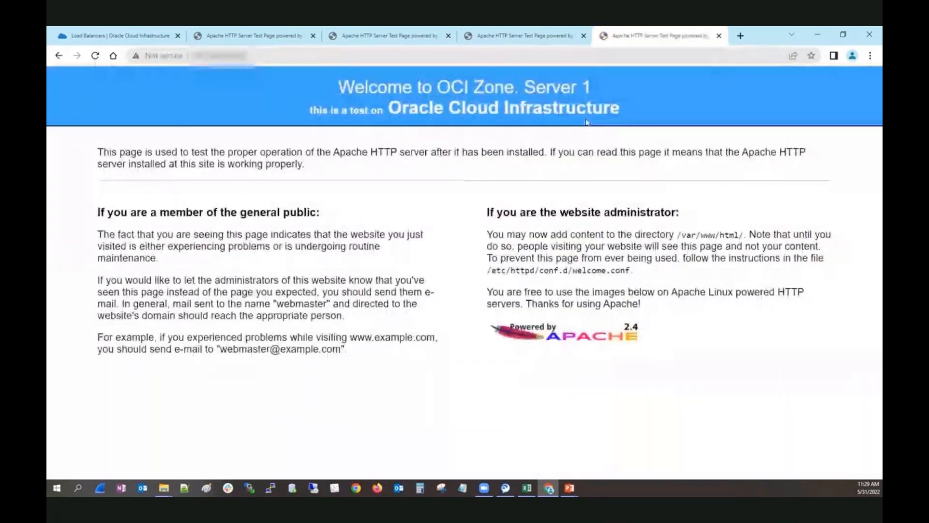
left_click(96, 55)
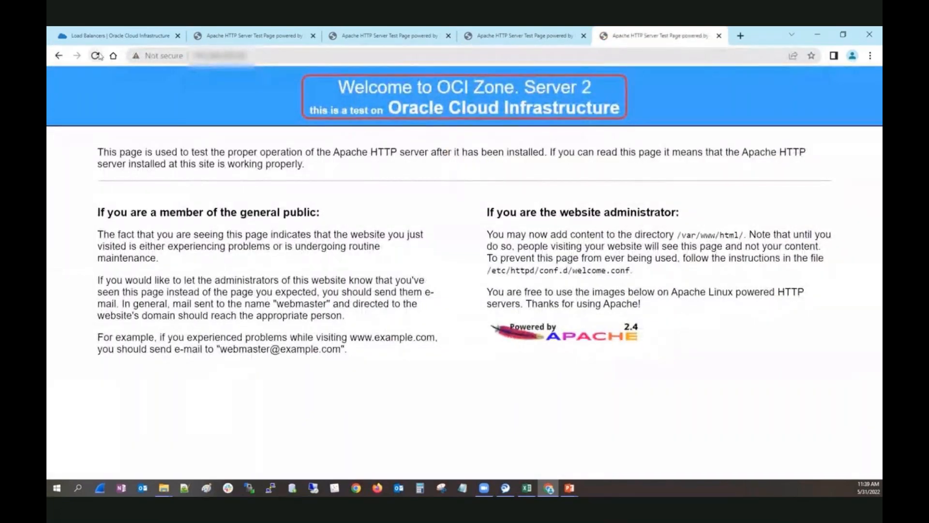
left_click(96, 55)
left_click(157, 37)
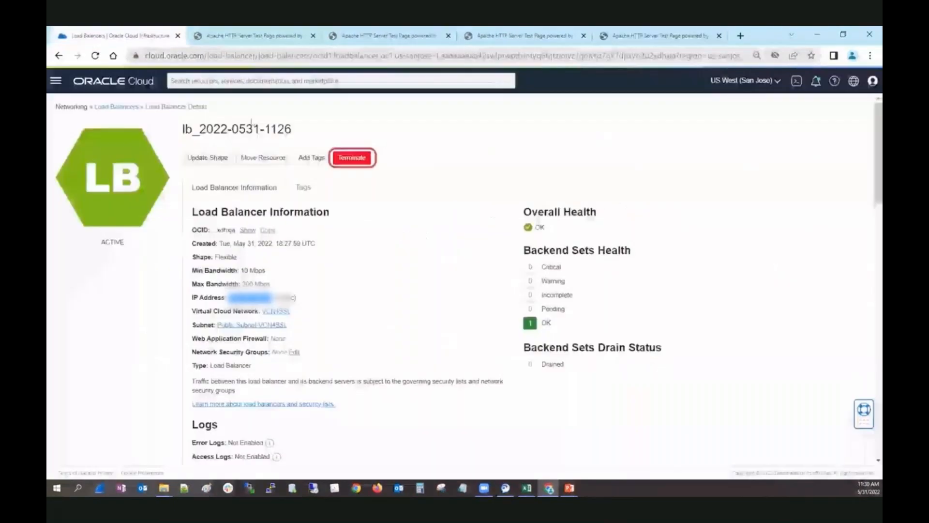
left_click(352, 157)
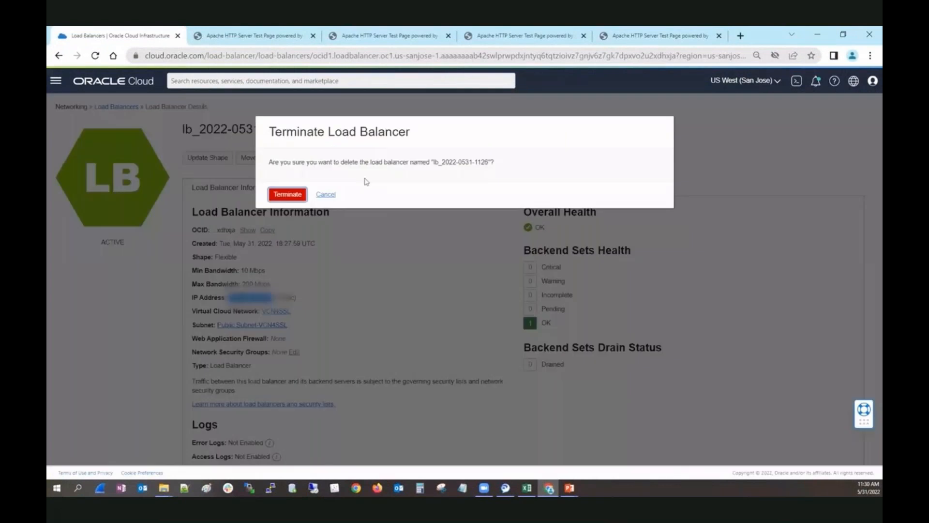
left_click(289, 198)
left_click(286, 198)
left_click(260, 191)
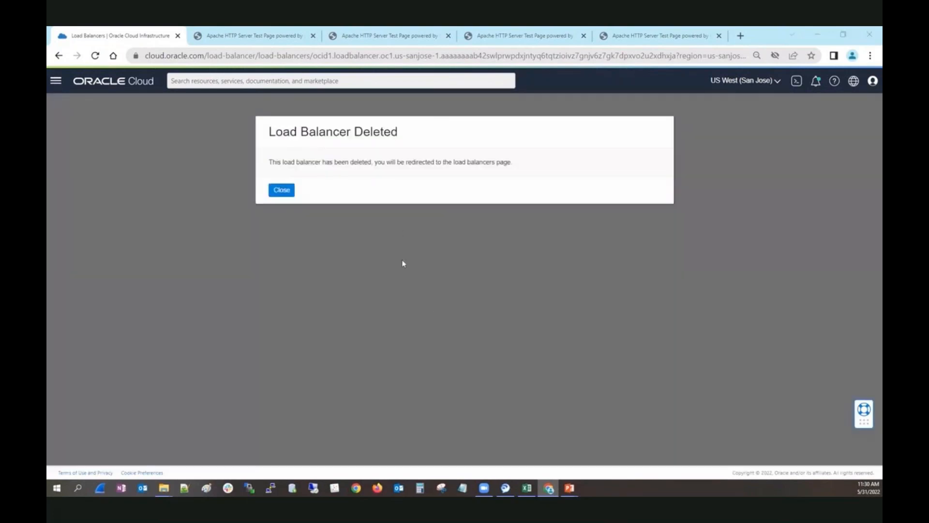
Reload the load balancer's test page and close the deletion notice to return to the load balancer list.
left_click(653, 36)
left_click(93, 58)
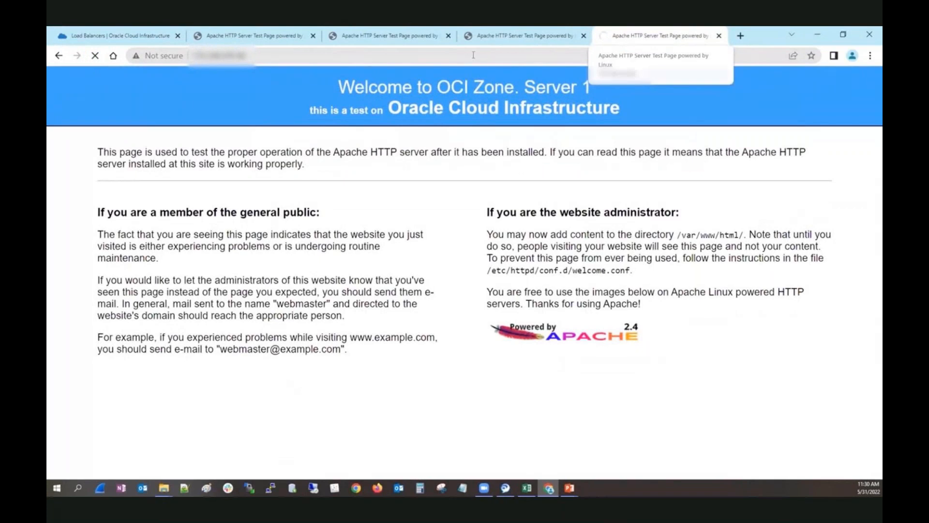
left_click(96, 36)
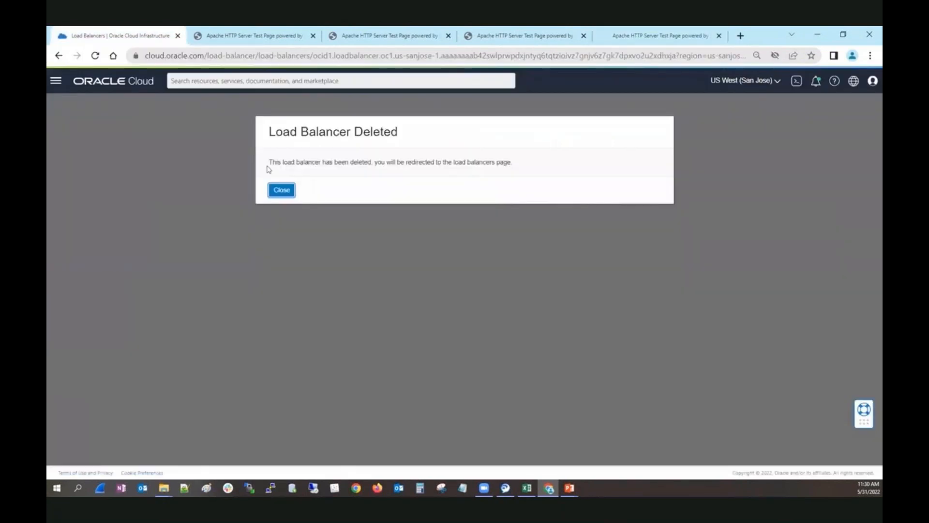
left_click(281, 194)
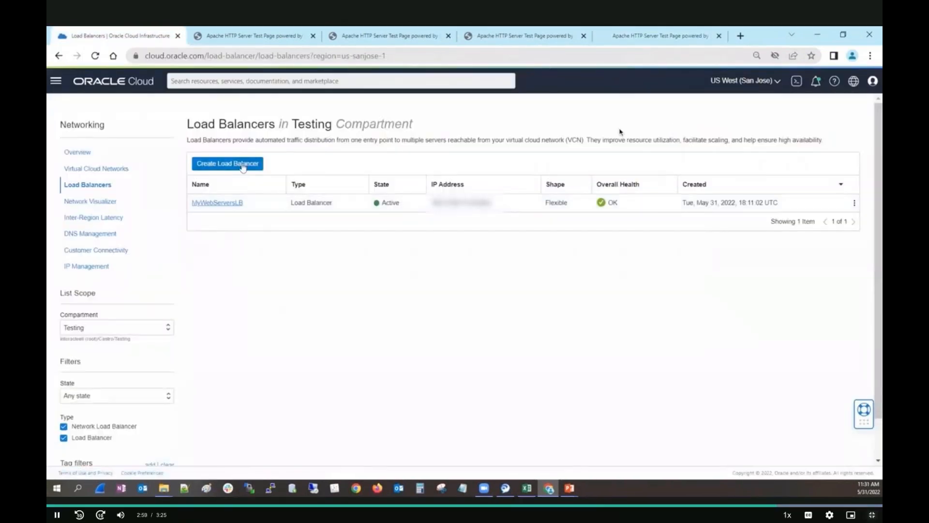
Start a new public load balancer with the existing reserved IP address LBDemo and switch to the web server test page.
left_click(249, 163)
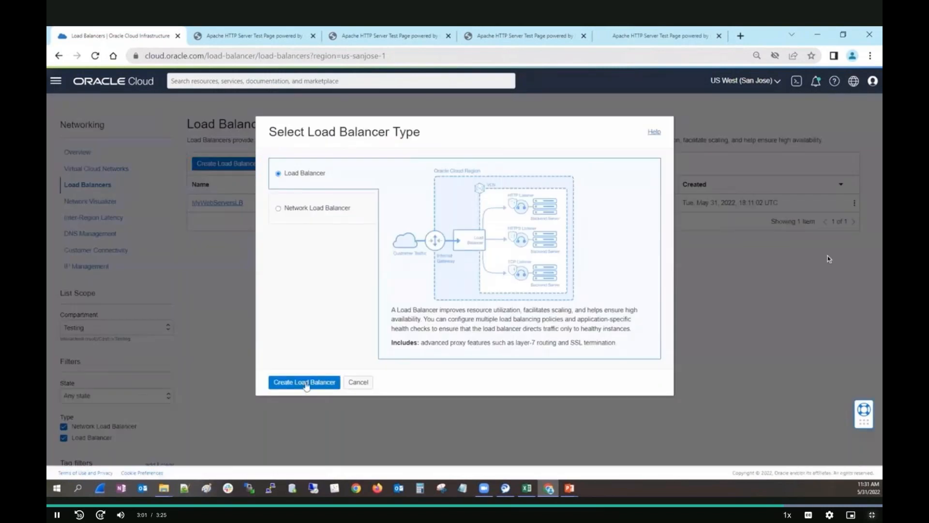
left_click(835, 515)
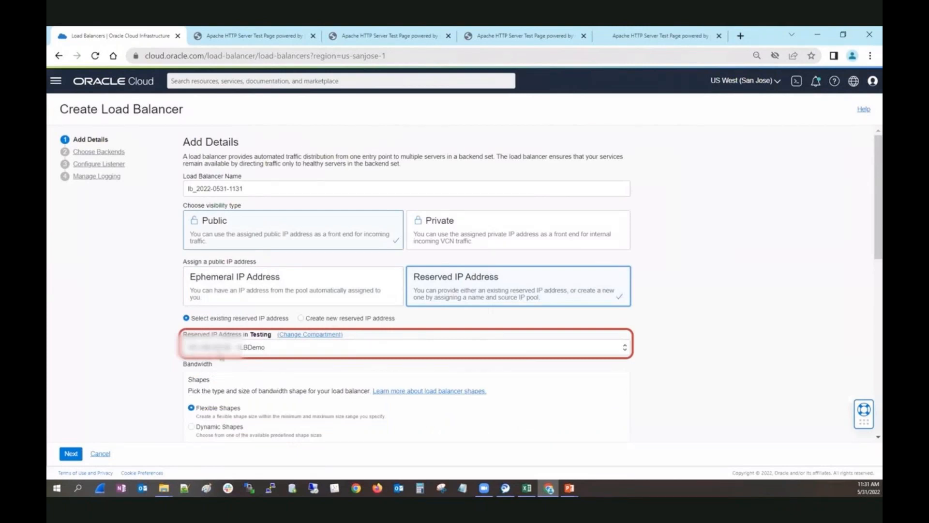
left_click(634, 38)
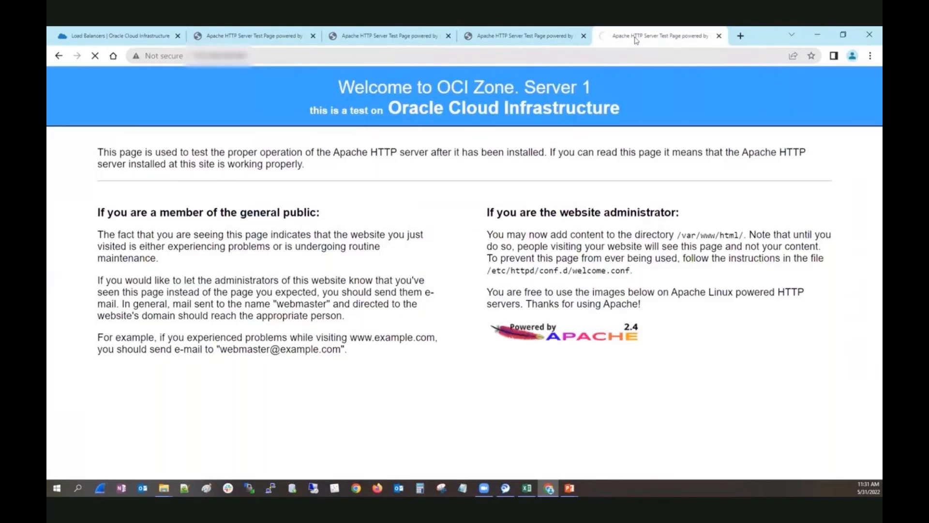
Leave full-screen playback, open the Demo: Private Load Balancer lesson and play it full screen at 720p quality.
key("Escape")
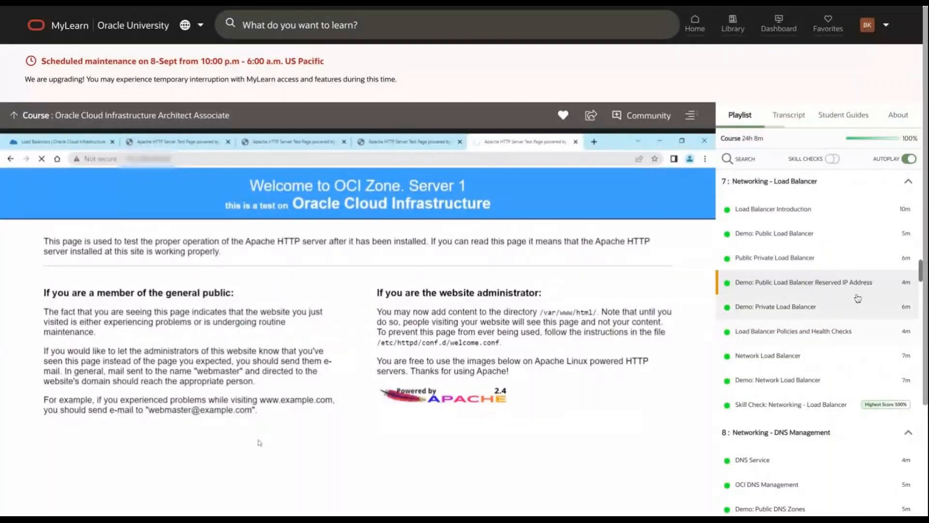
scroll(639, 283, "down", 1)
scroll(638, 283, "down", 1)
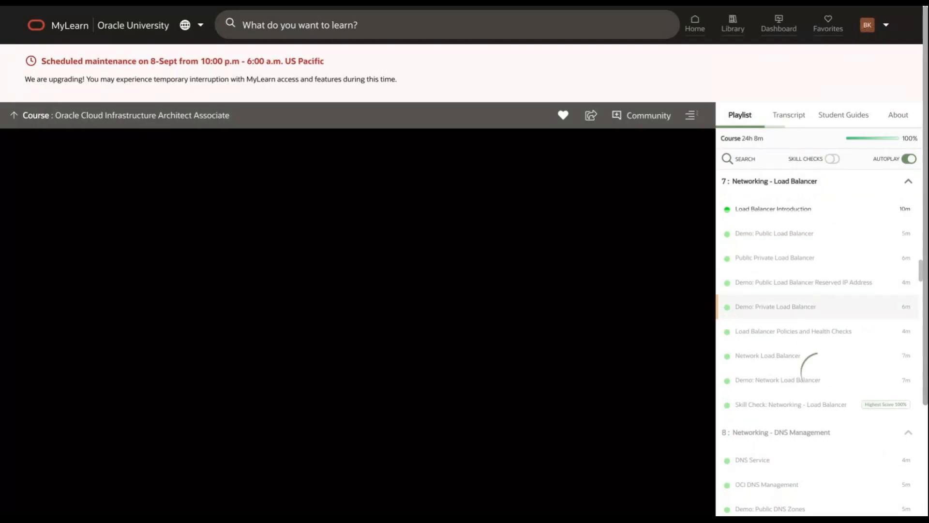
scroll(608, 363, "down", 2)
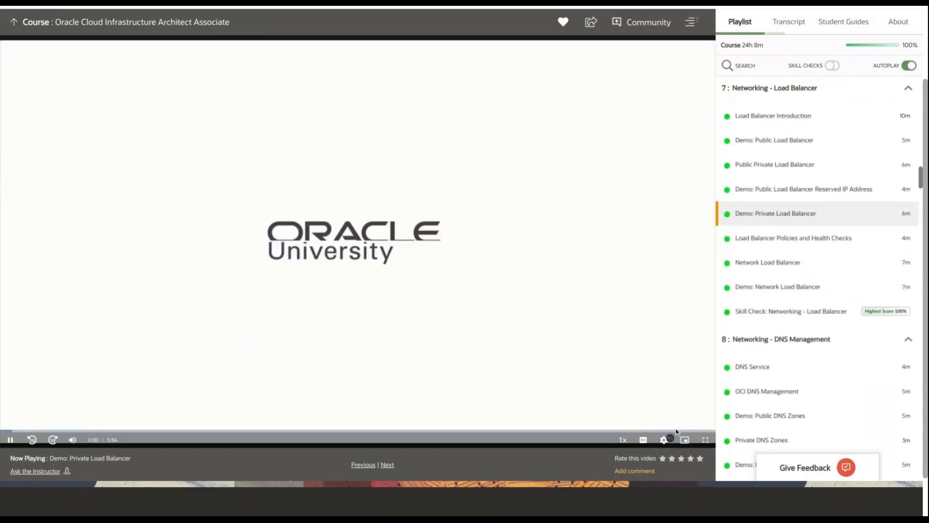
mouse_move(665, 439)
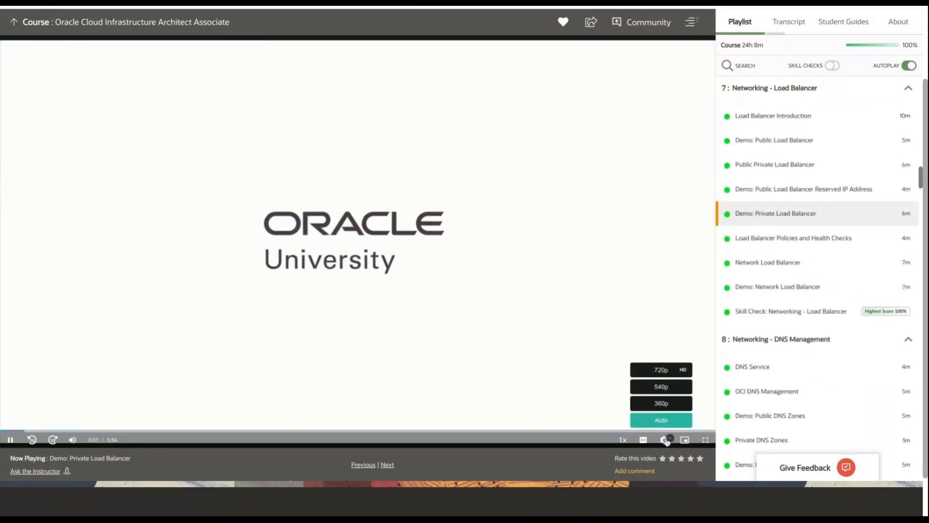
left_click(661, 370)
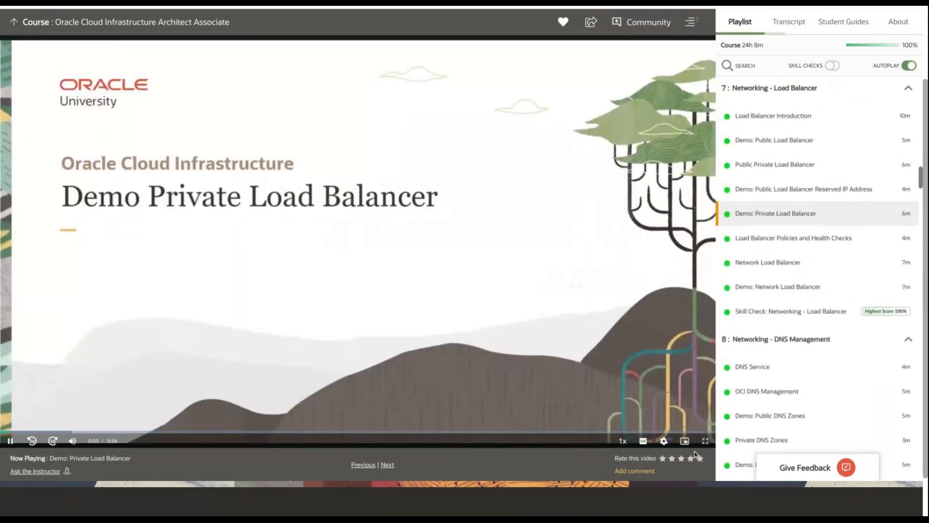
left_click(705, 440)
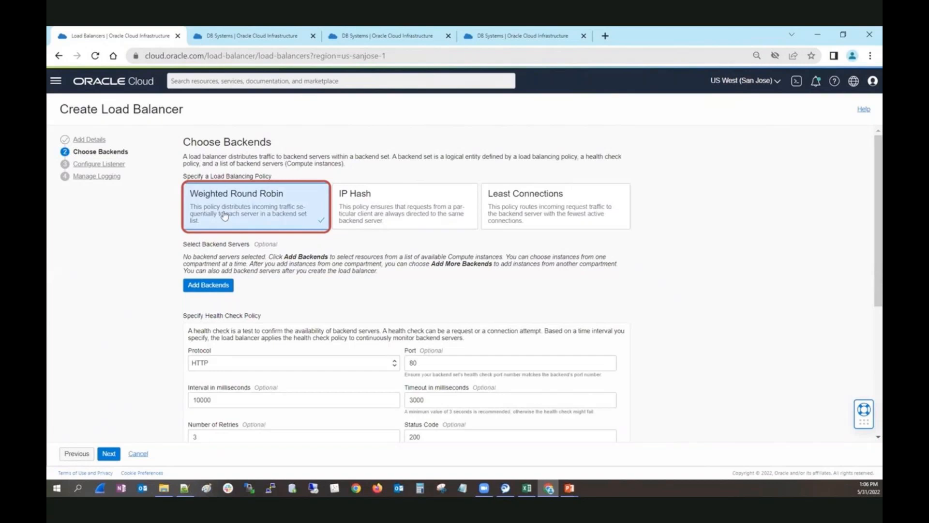
Leave the backend instance selection without adding any servers and set the health check policy to TCP on port 1521.
left_click(208, 285)
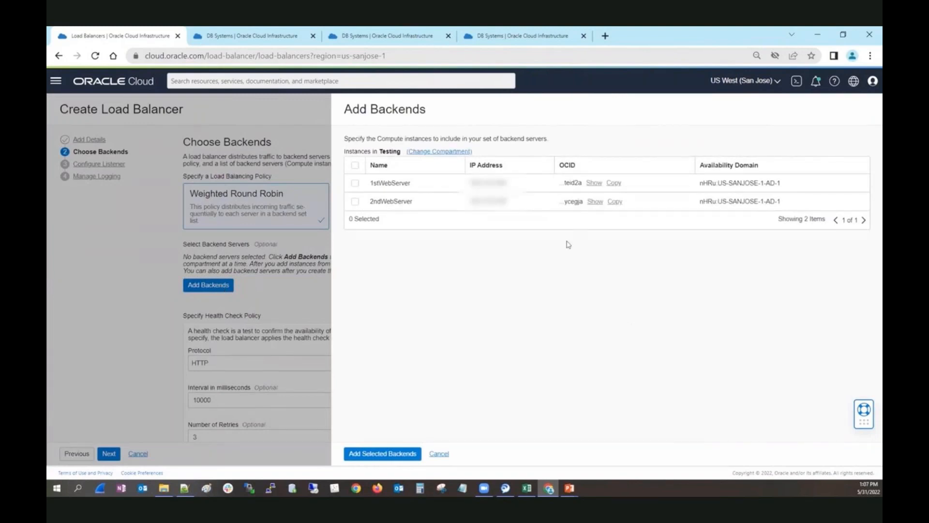
left_click(438, 454)
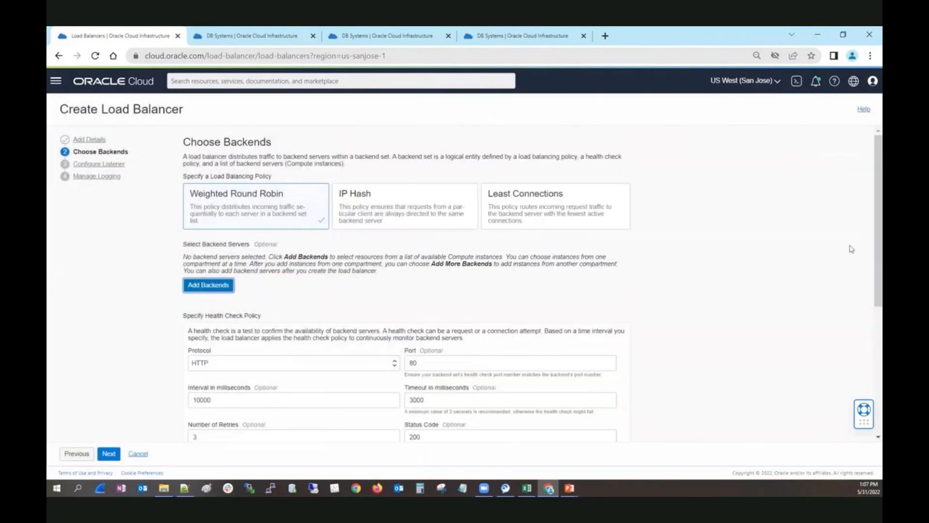
scroll(871, 237, "down", 1)
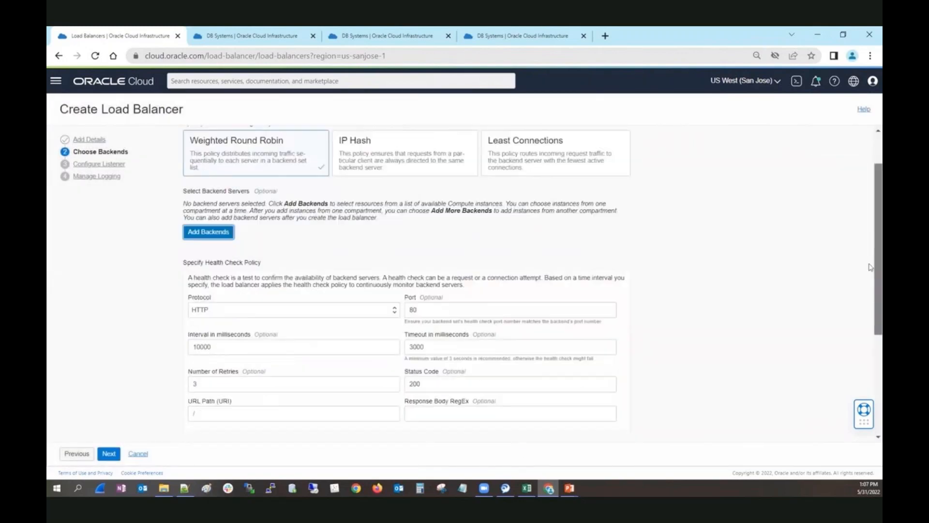
left_click(373, 313)
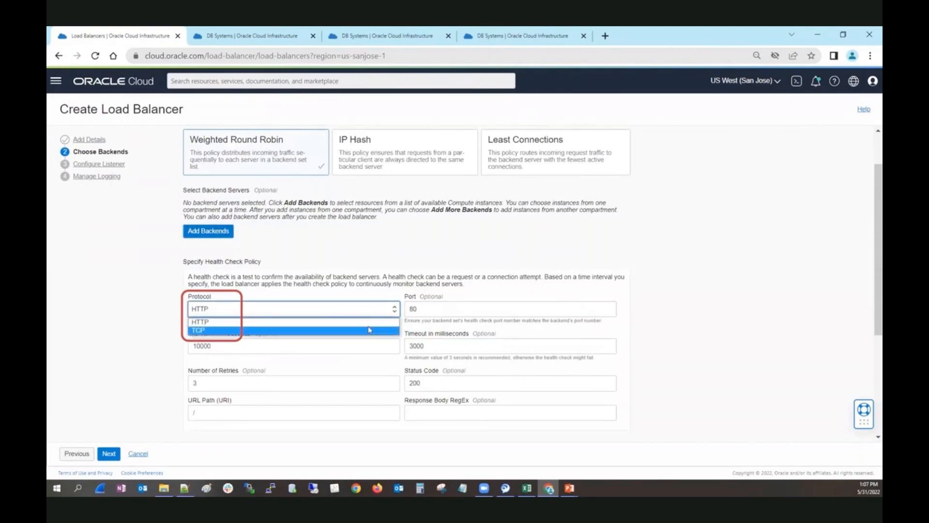
left_click(369, 330)
left_click(406, 308)
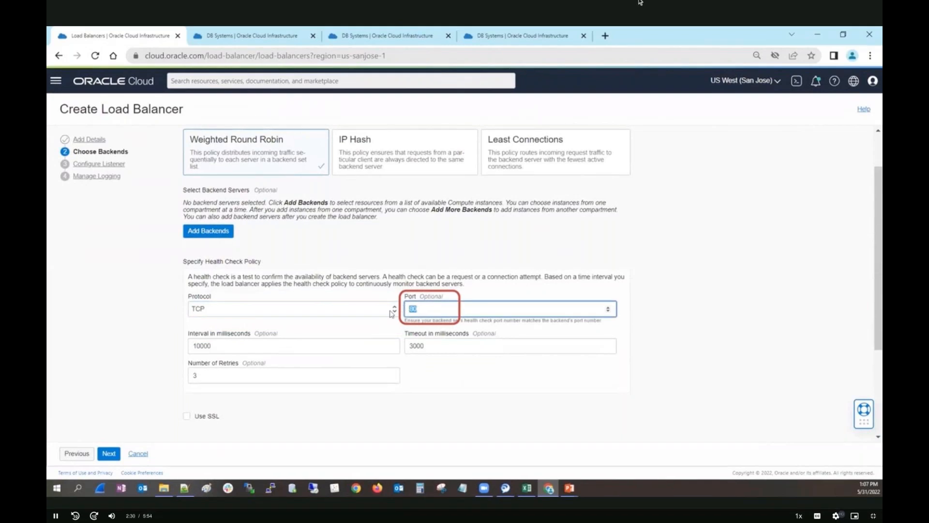
type("1521")
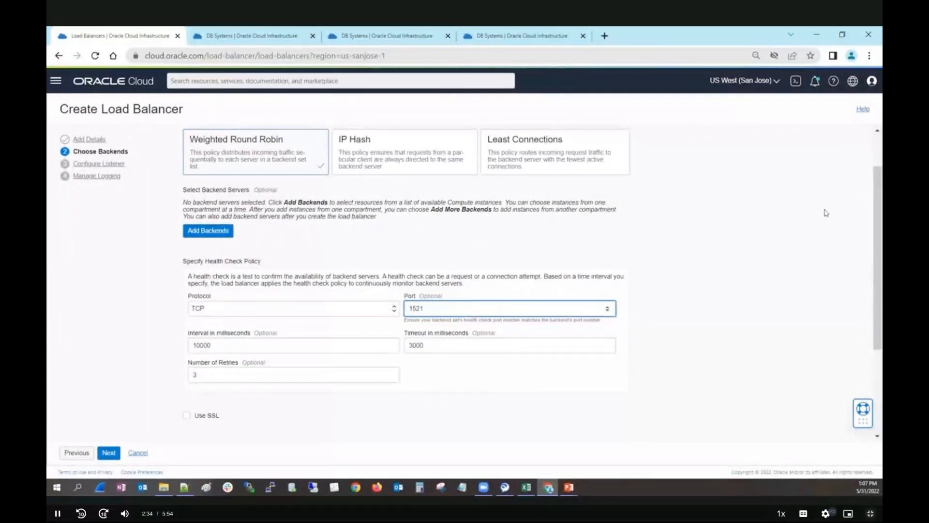
Continue past the TCP listener DBListener on port 1521 and submit the load balancer with error logs disabled.
scroll(866, 265, "down", 1)
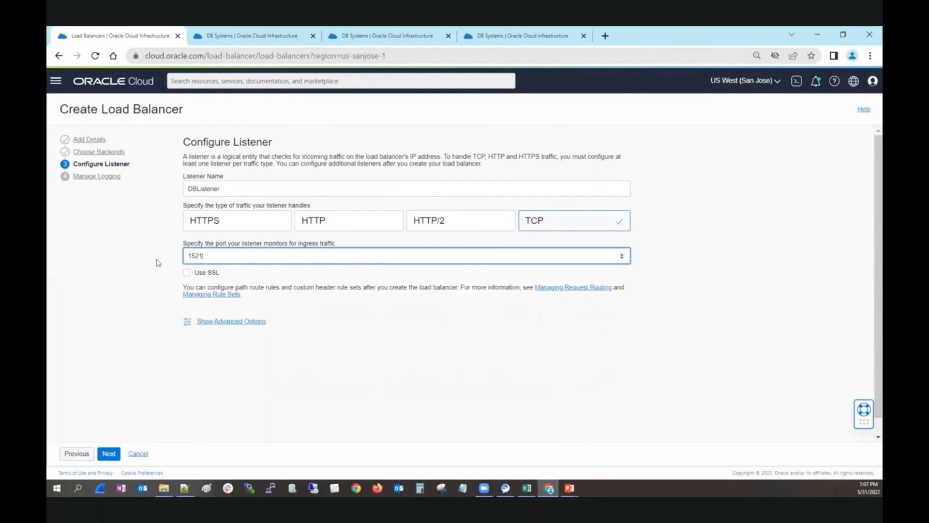
left_click(110, 453)
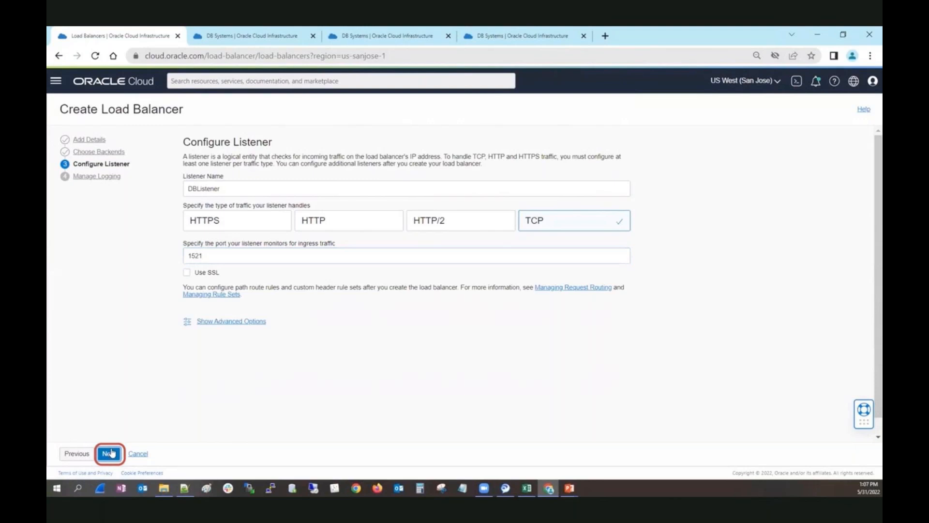
left_click(203, 240)
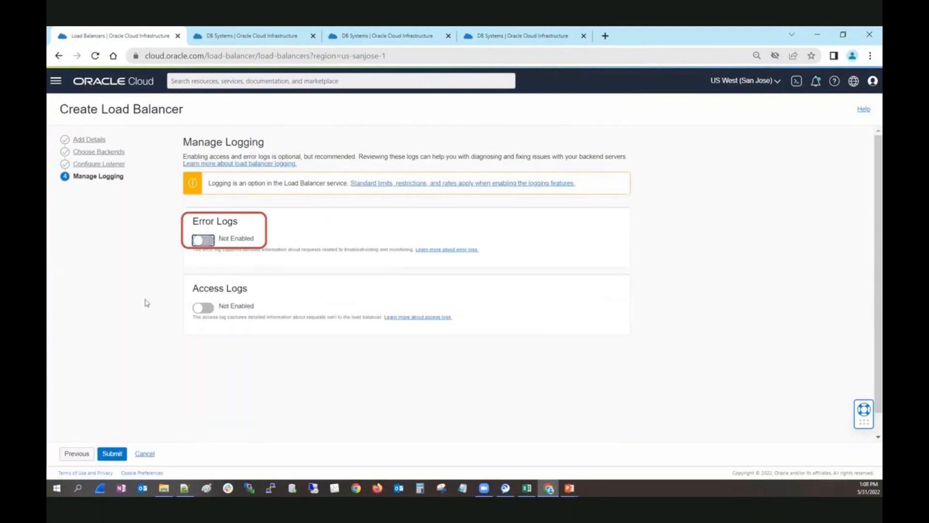
left_click(112, 454)
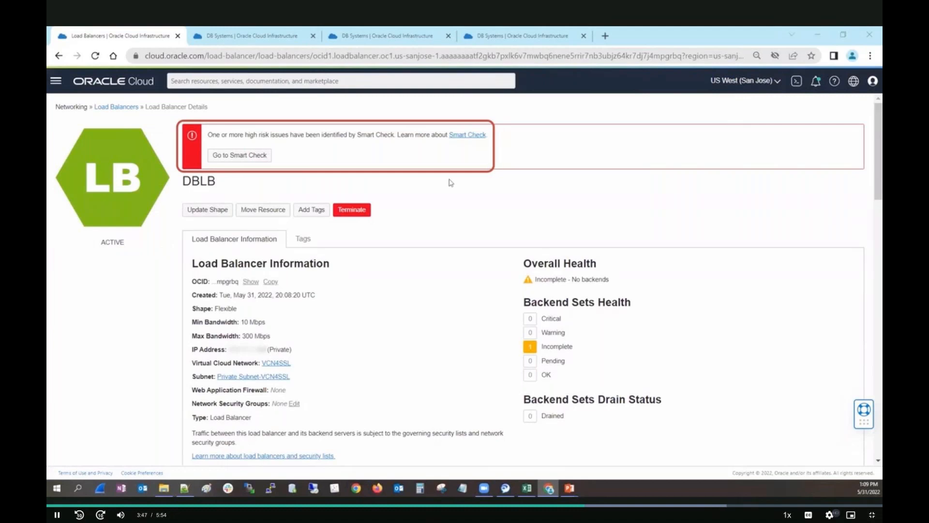
scroll(466, 204, "down", 2)
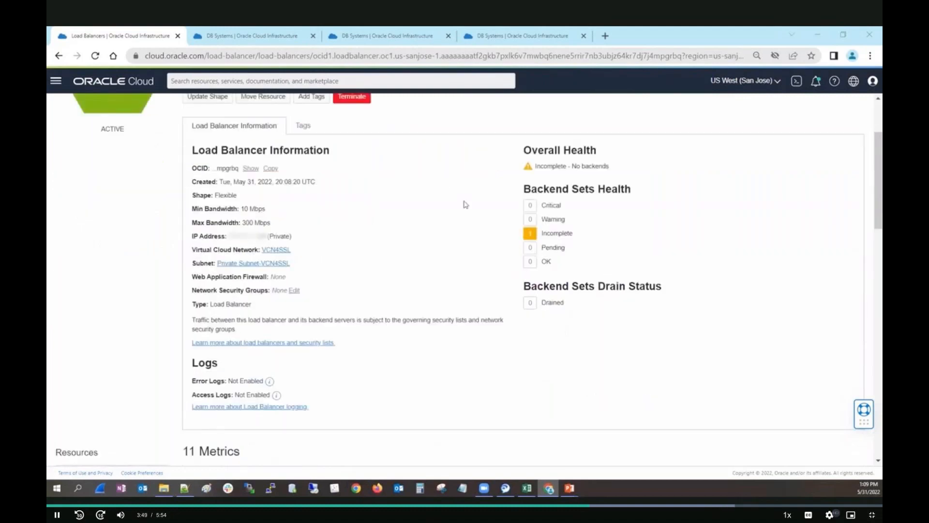
scroll(466, 204, "down", 4)
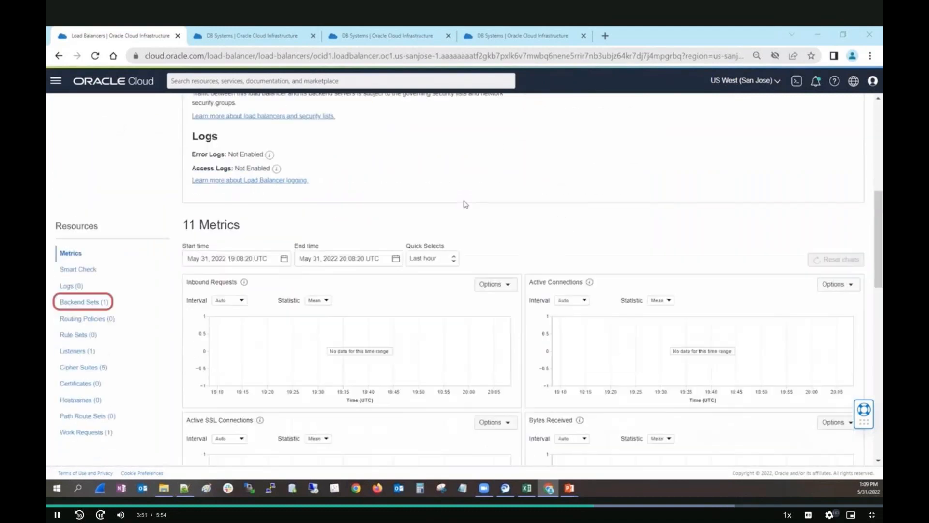
left_click(73, 303)
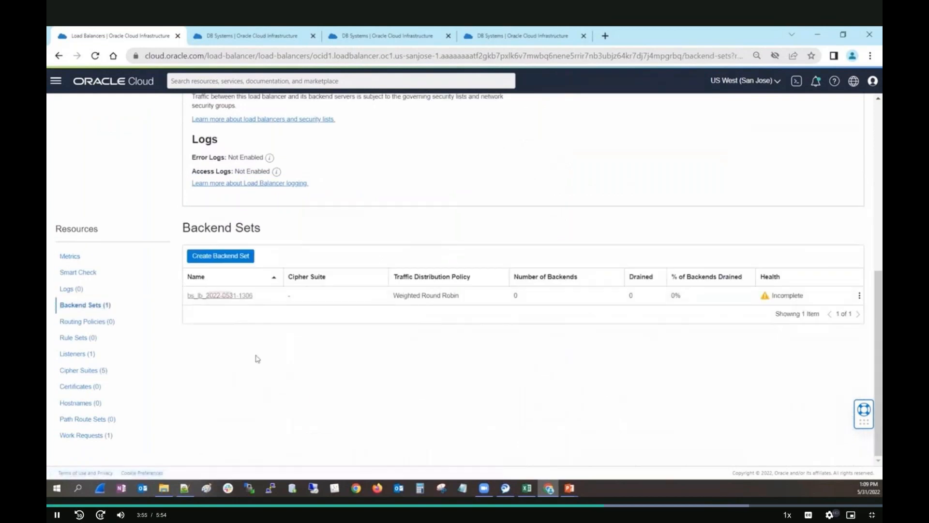
left_click(228, 297)
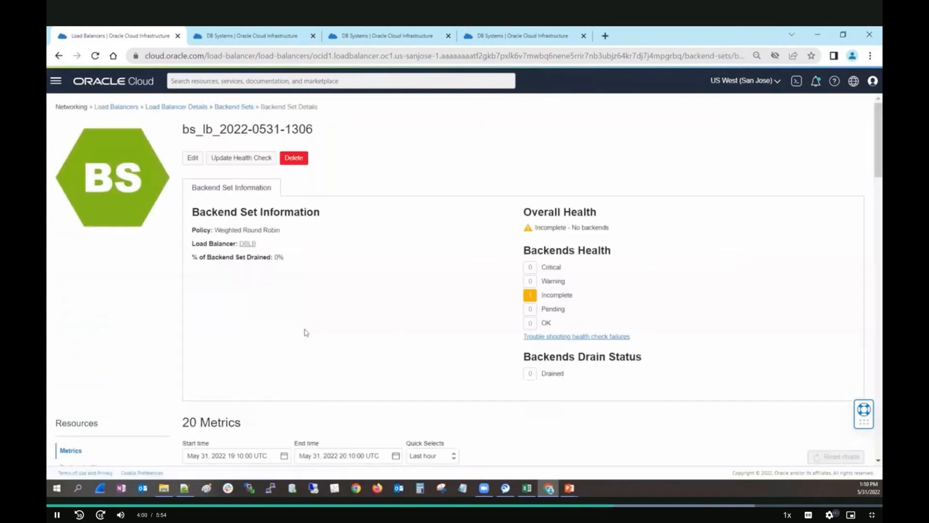
Start adding backends to the backend set by IP addresses instead of Compute instances.
scroll(306, 332, "down", 3)
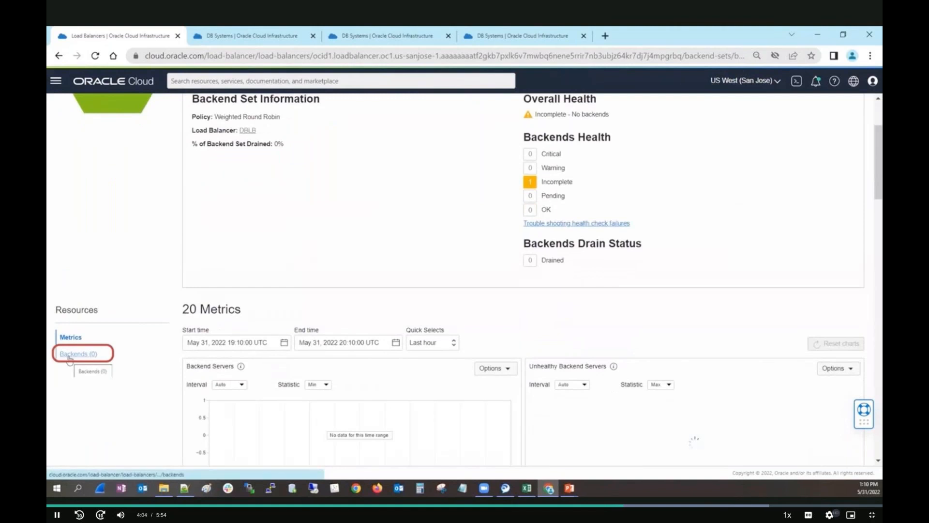
left_click(70, 359)
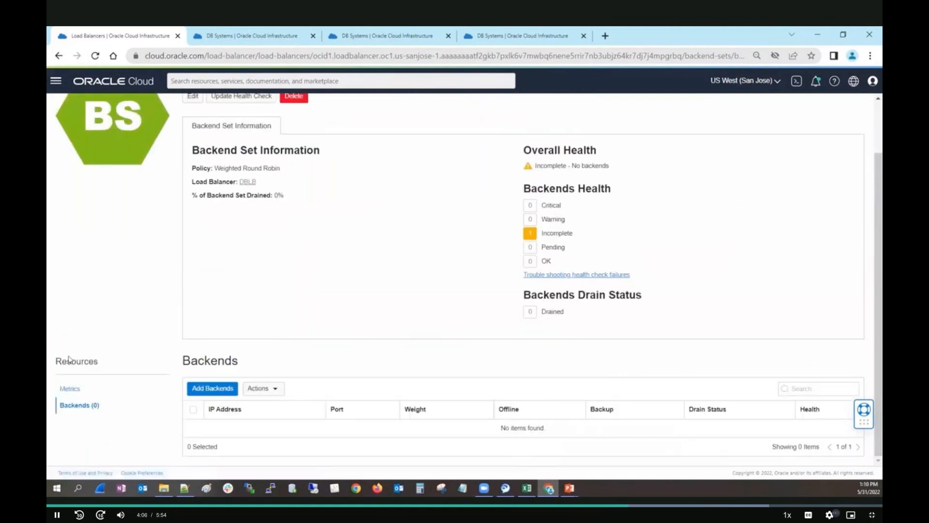
left_click(224, 390)
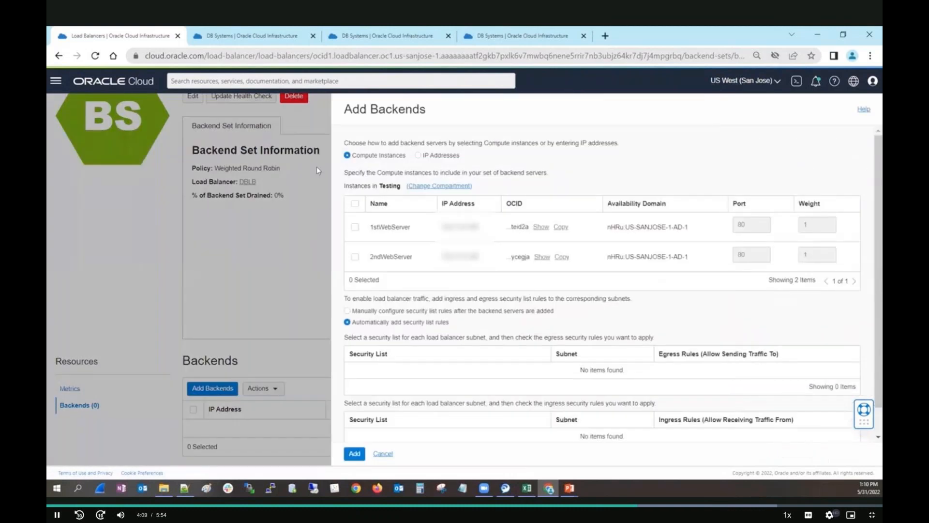
left_click(418, 156)
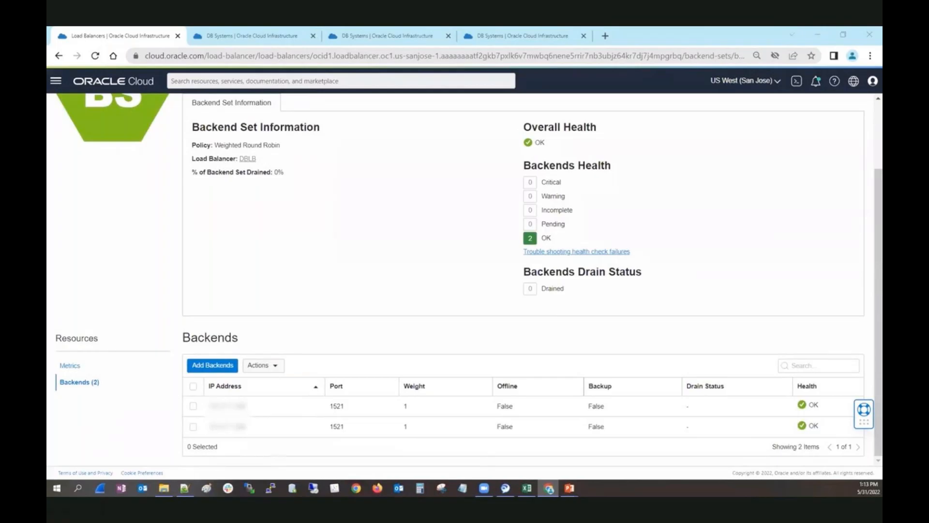
Leave full-screen playback of the private load balancer demo and open the lesson Demo: Network Load Balancer from the course playlist.
key("Escape")
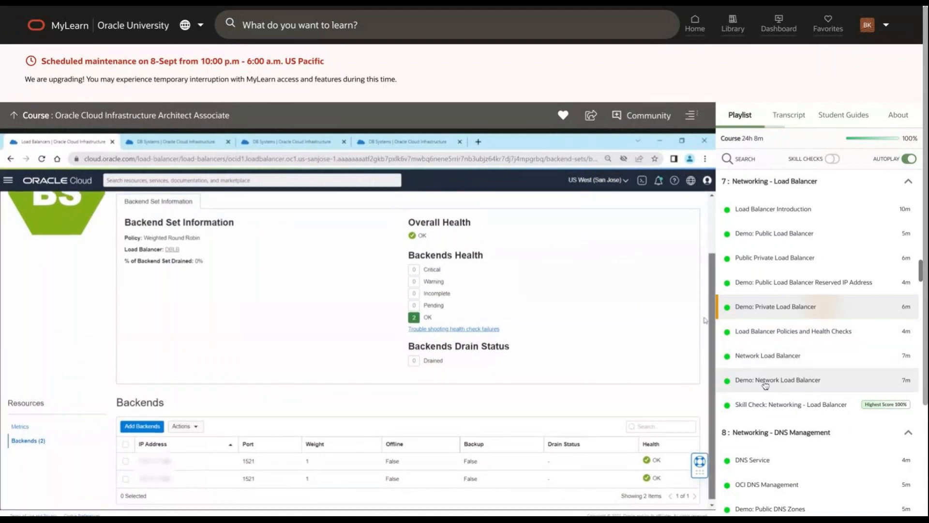
scroll(644, 385, "down", 3)
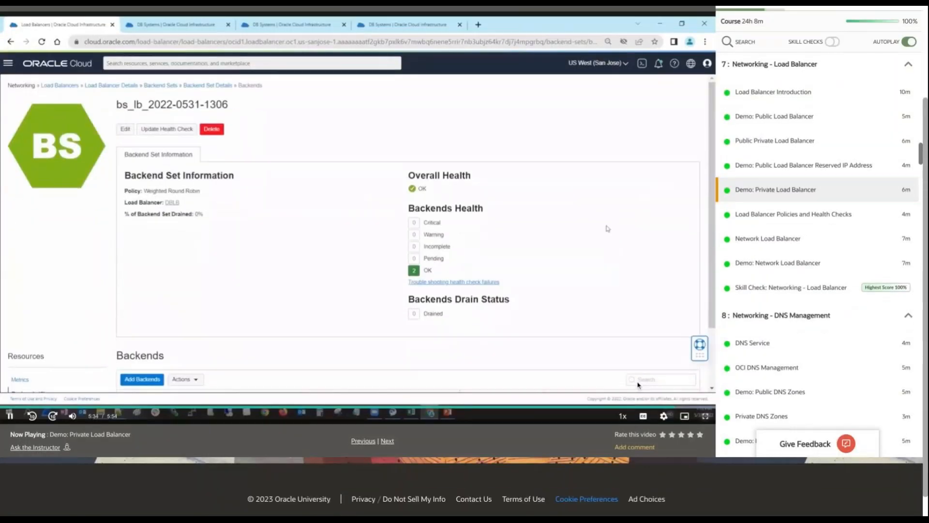
scroll(644, 385, "up", 1)
scroll(643, 385, "down", 1)
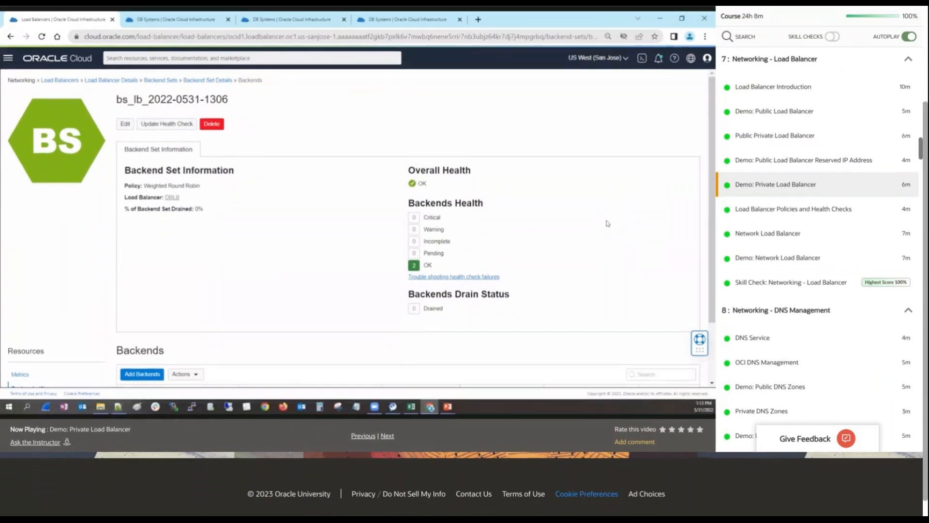
scroll(464, 262, "up", 1)
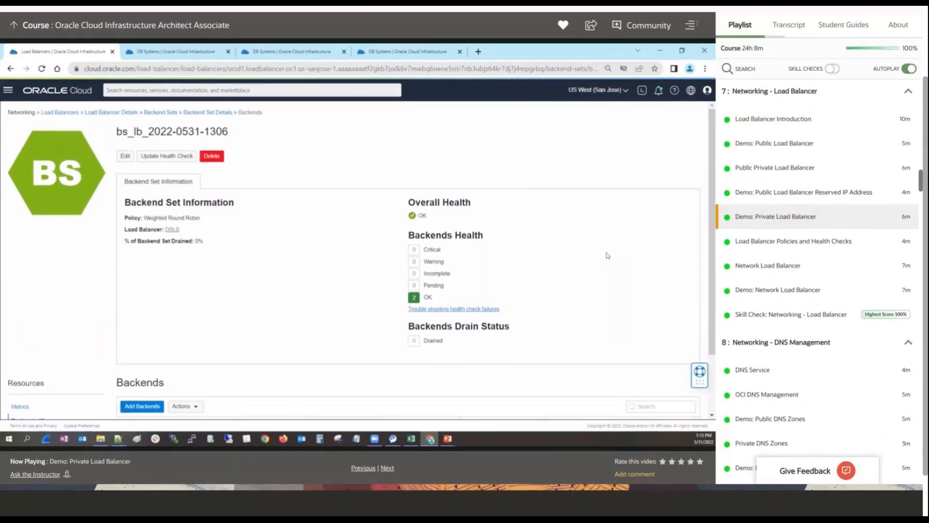
scroll(671, 410, "down", 1)
left_click(670, 411)
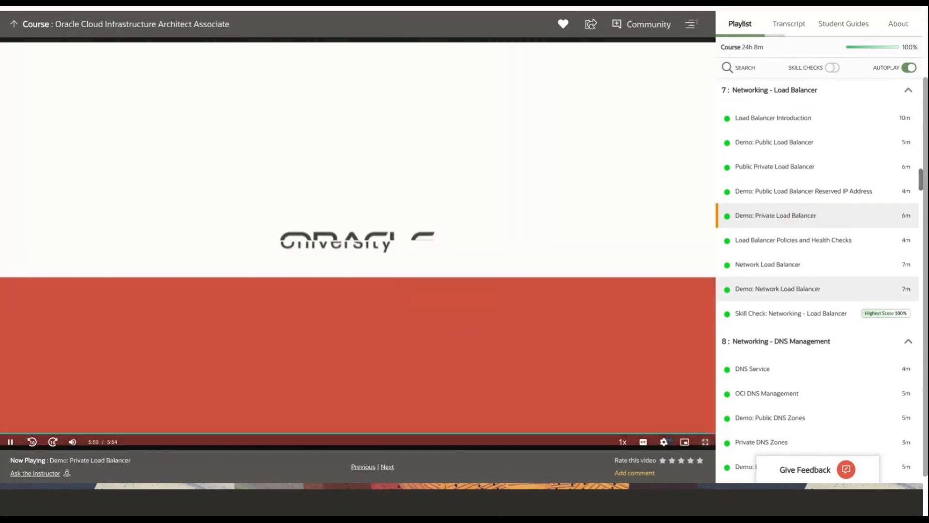
left_click(780, 290)
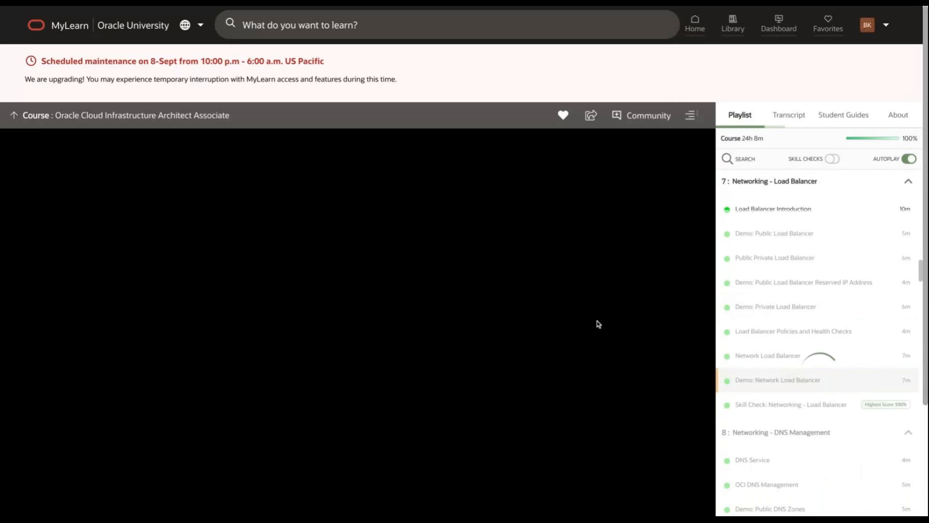
Set the lesson's video quality to 720p and play it in full screen.
scroll(590, 316, "down", 2)
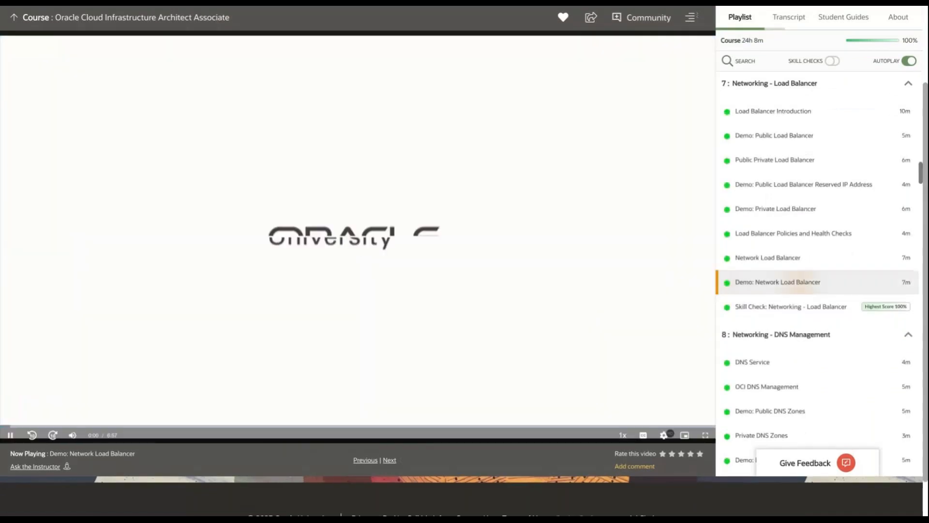
left_click(669, 435)
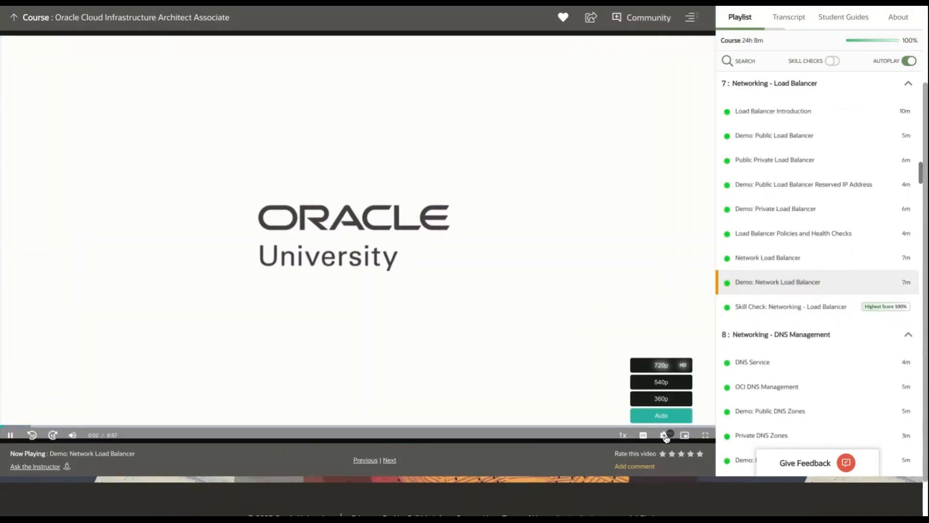
left_click(661, 366)
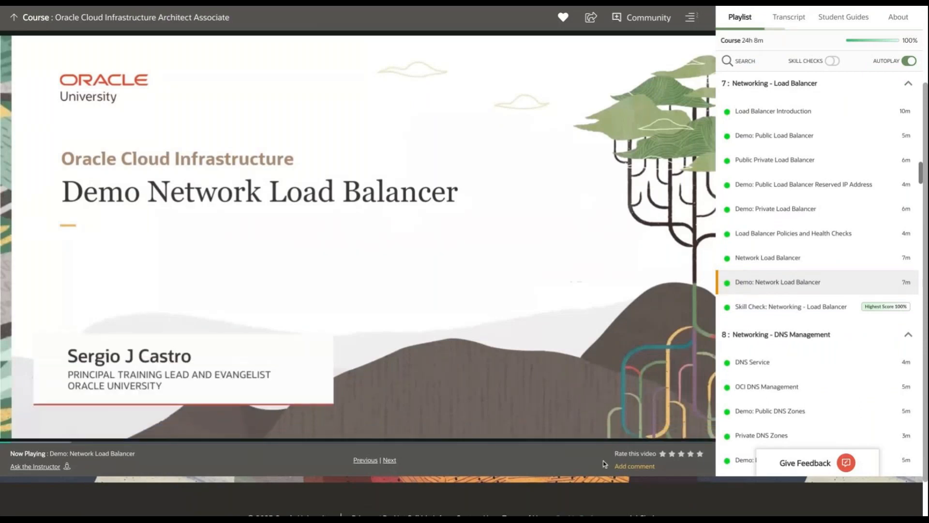
left_click(705, 435)
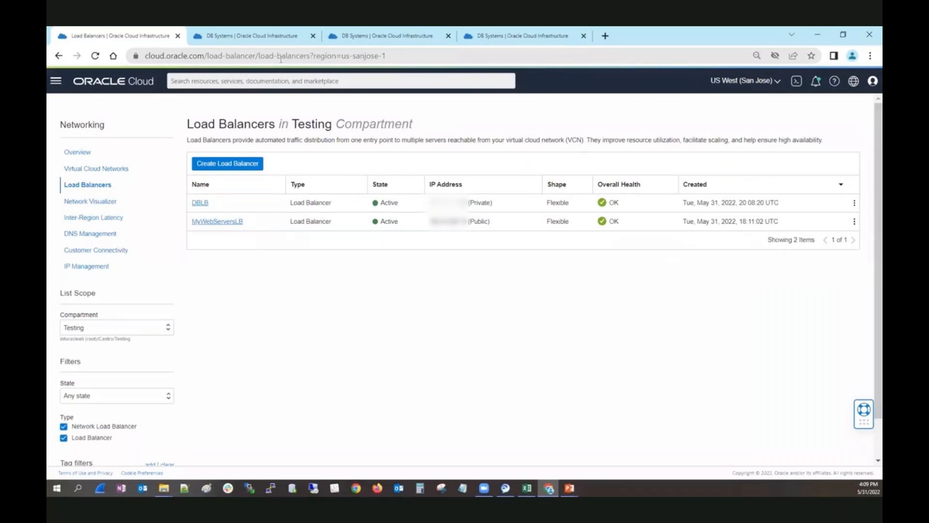
Review the DB systems in the Testing compartment and the node details of DBSystem-First and DBSystem-Second.
left_click(268, 40)
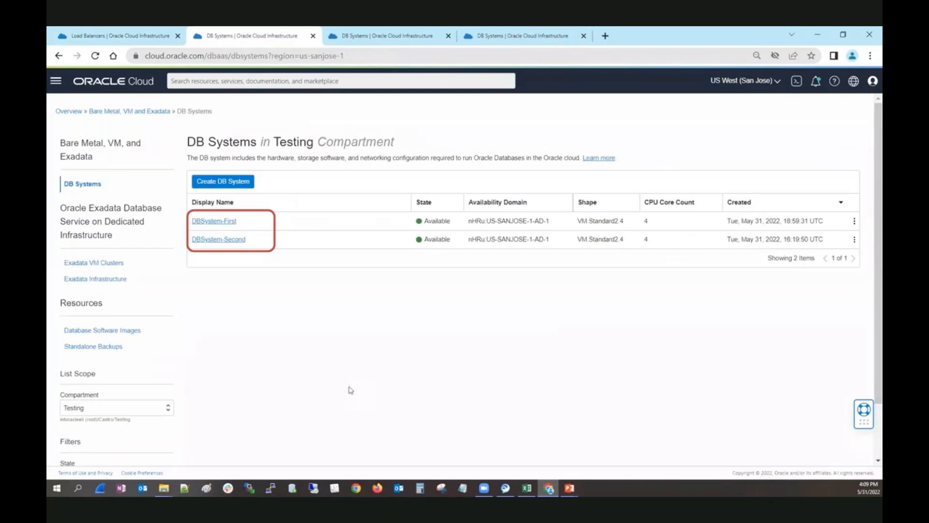
left_click(383, 35)
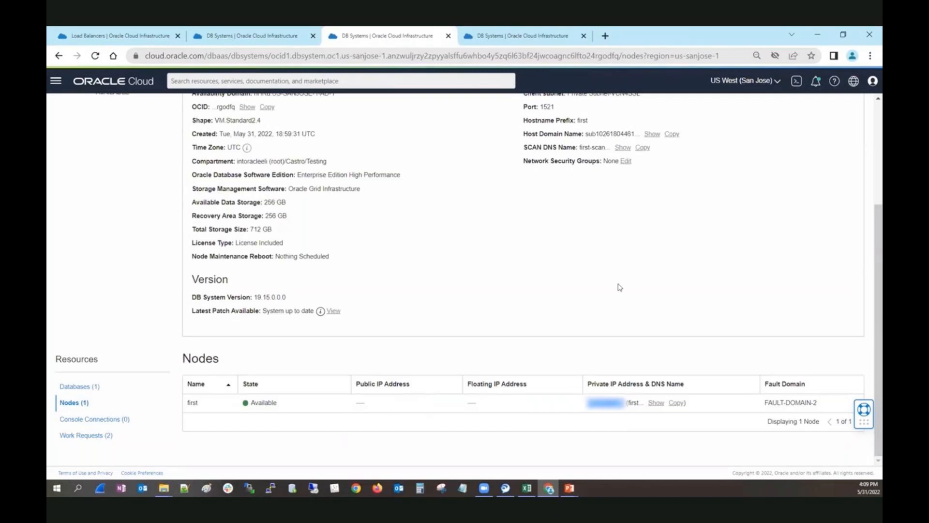
left_click(532, 36)
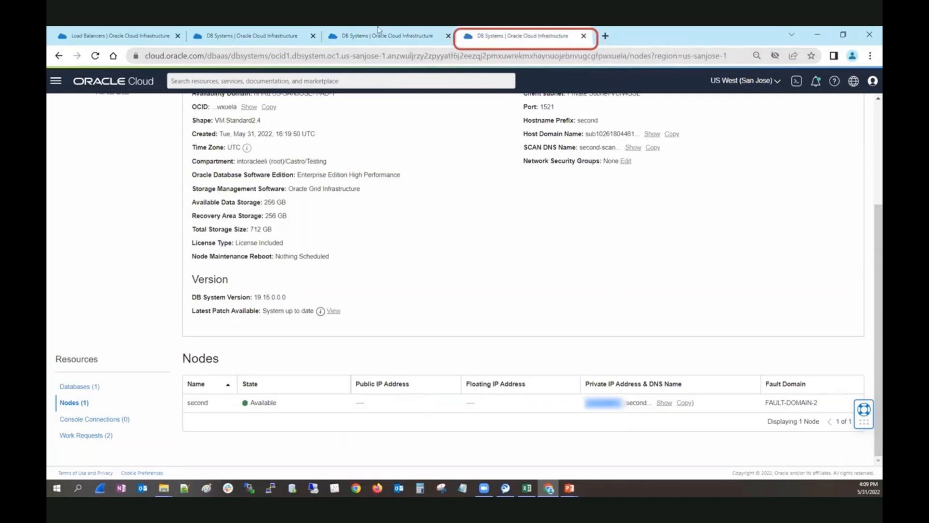
Return to the load balancers of the Testing compartment and start creating one of type Network Load Balancer.
left_click(96, 35)
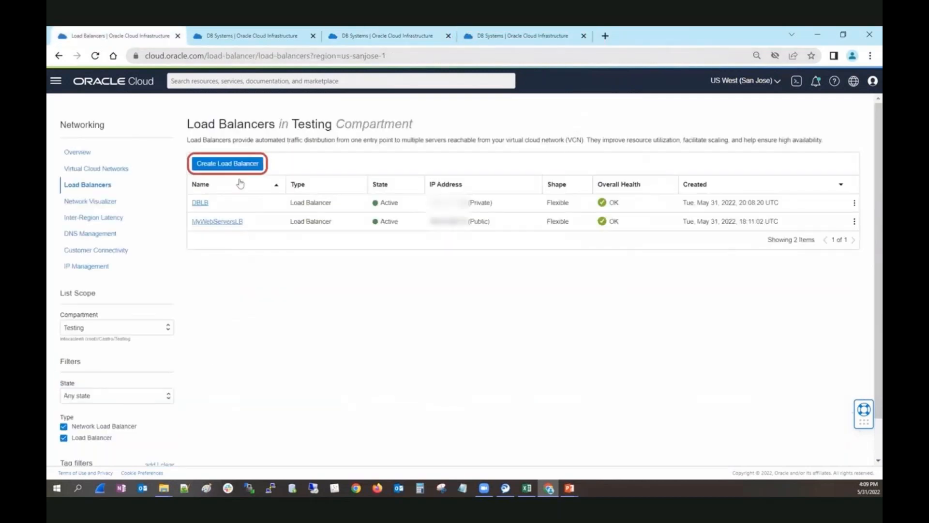
left_click(236, 164)
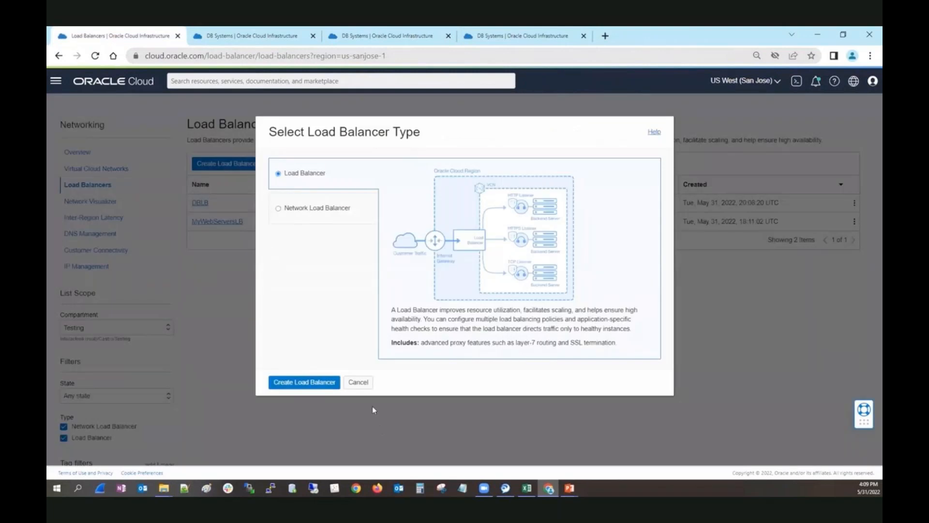
left_click(299, 209)
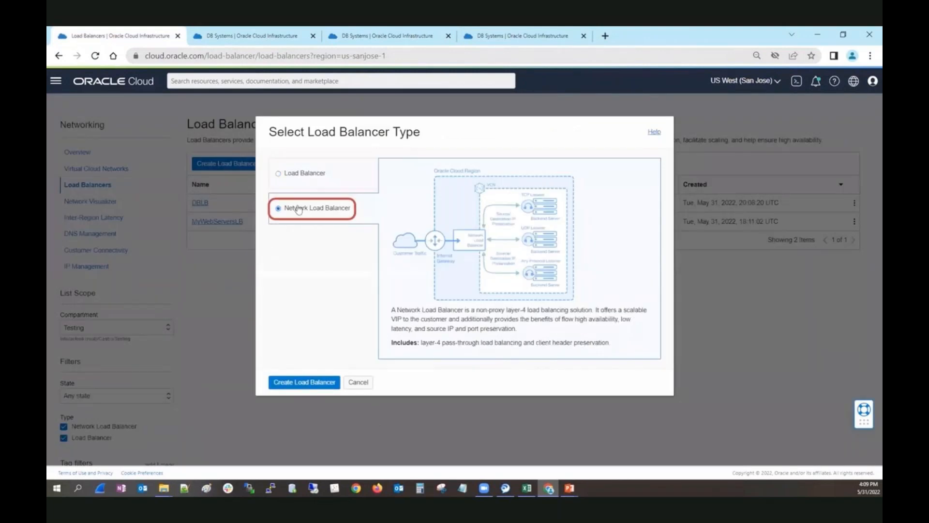
left_click(314, 387)
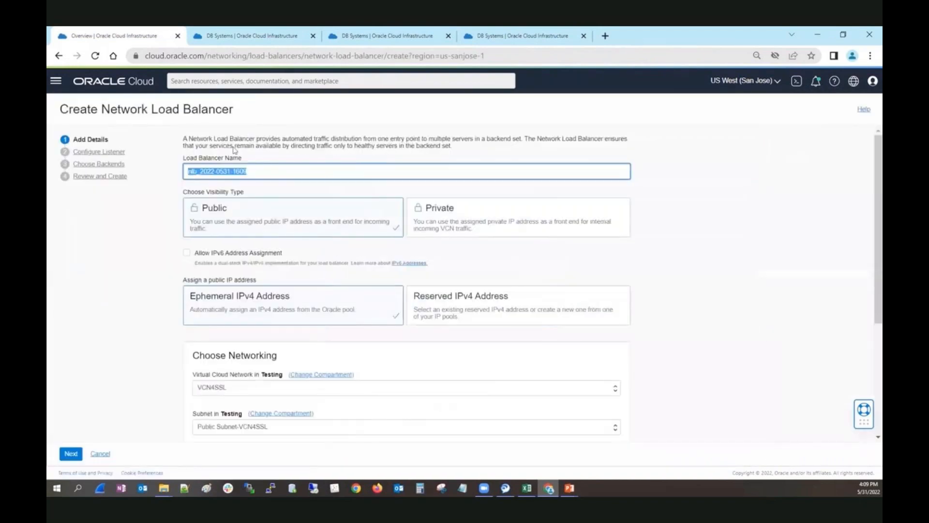
Shorten the network load balancer's name to nlb.
left_click(266, 171)
left_click_drag(257, 171, 199, 179)
key("BackSpace")
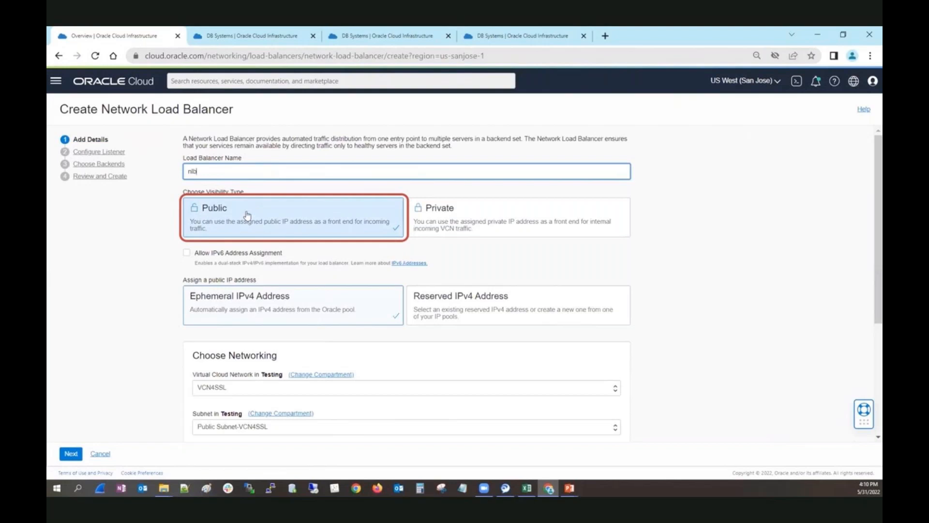
Assign the existing reserved IPv4 address 4LBDemo and continue with network VCN4SSL and subnet Public Subnet-VCN4SSL.
left_click(474, 306)
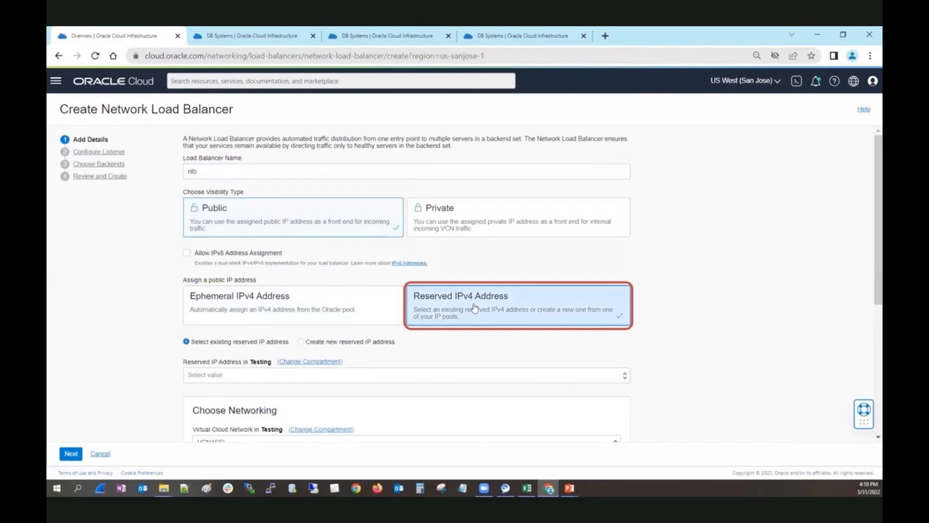
left_click(539, 380)
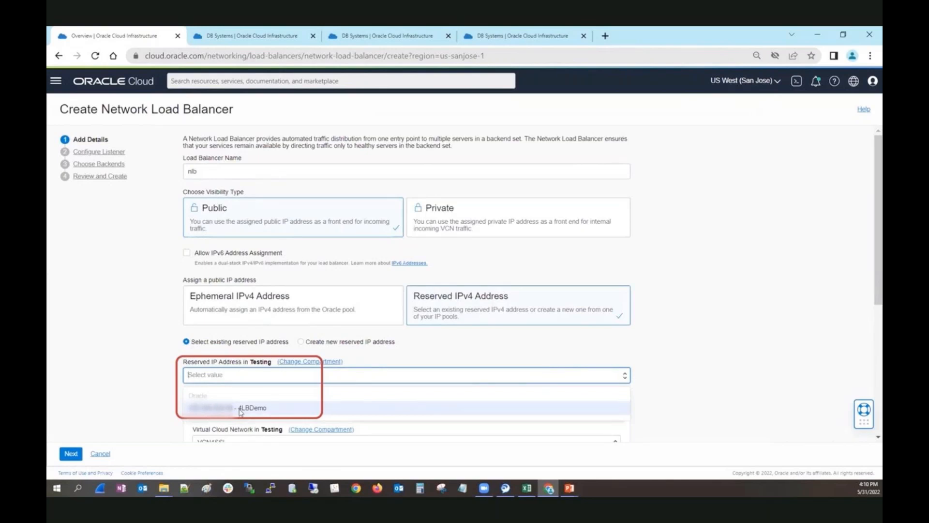
left_click(241, 409)
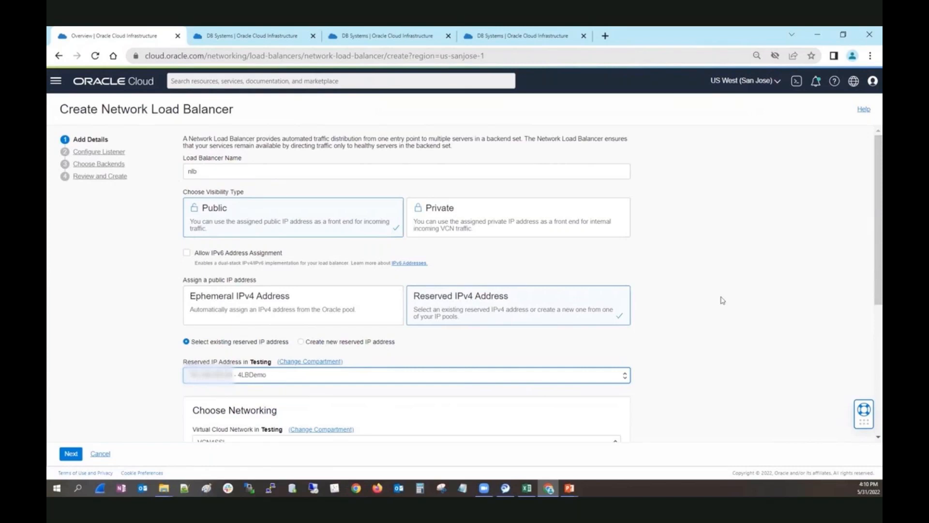
scroll(867, 332, "down", 3)
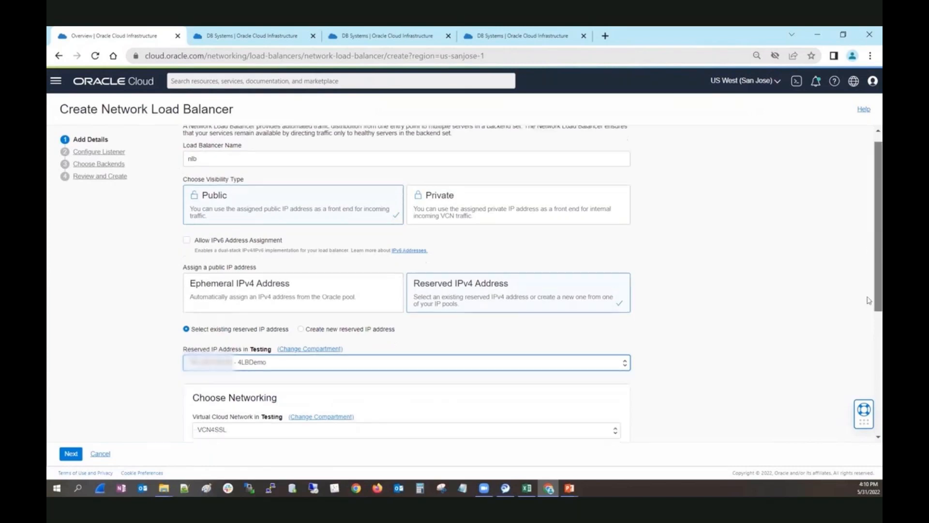
scroll(862, 337, "down", 1)
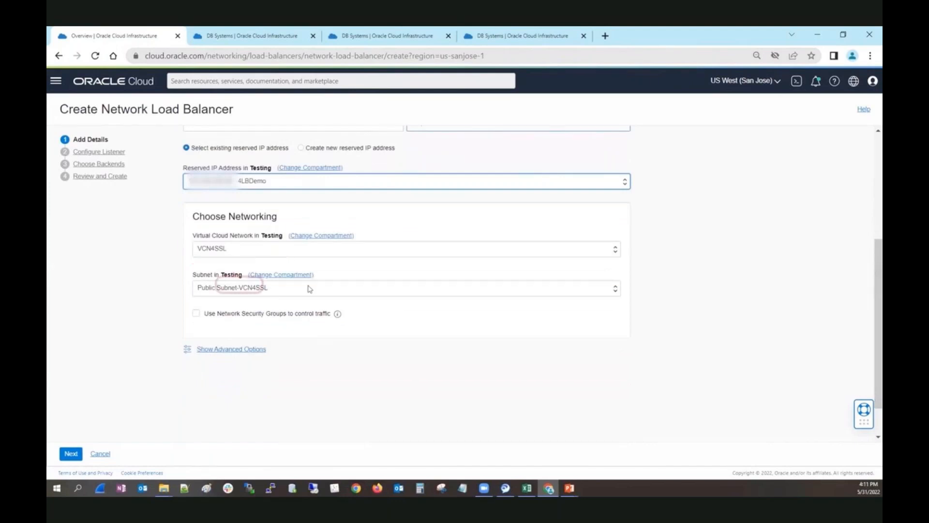
left_click(71, 454)
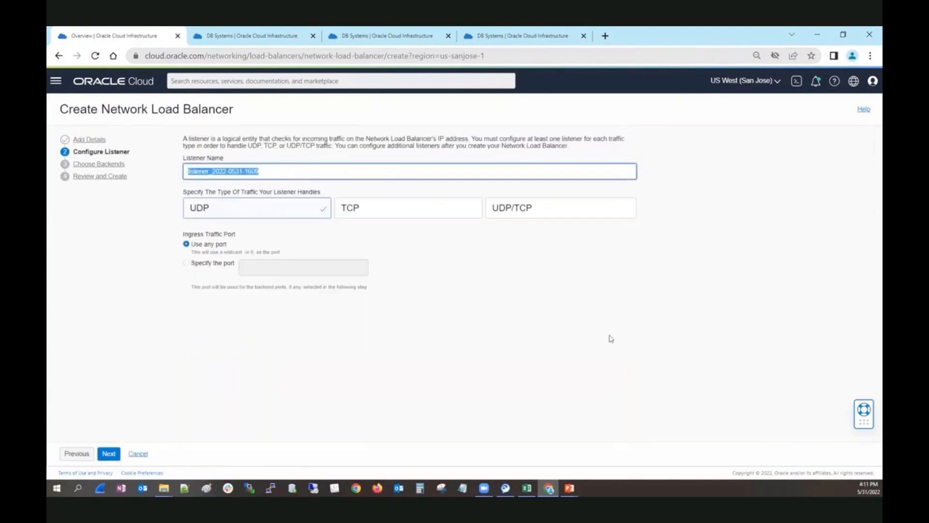
Name the listener "listener", set it to handle TCP traffic on port 22 and continue to the backend settings.
left_click(289, 172)
left_click_drag(260, 172, 210, 173)
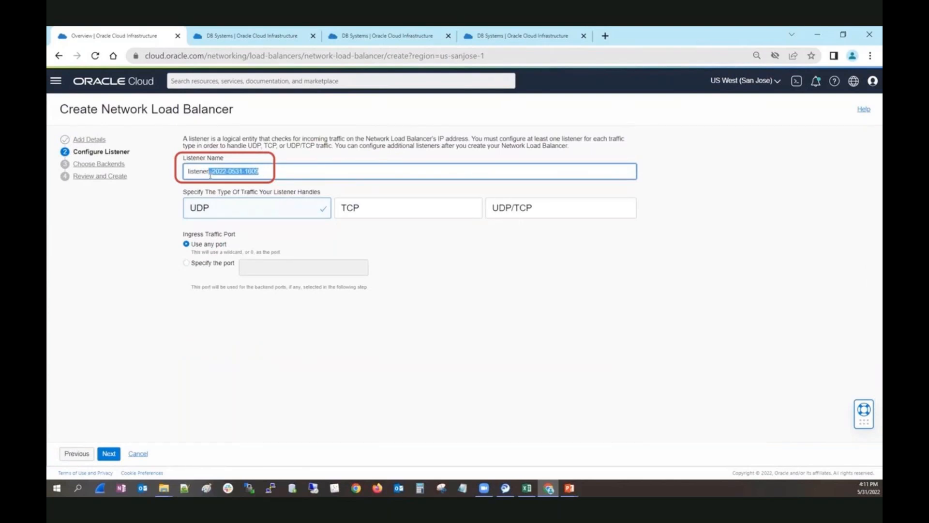
key("BackSpace")
left_click(407, 208)
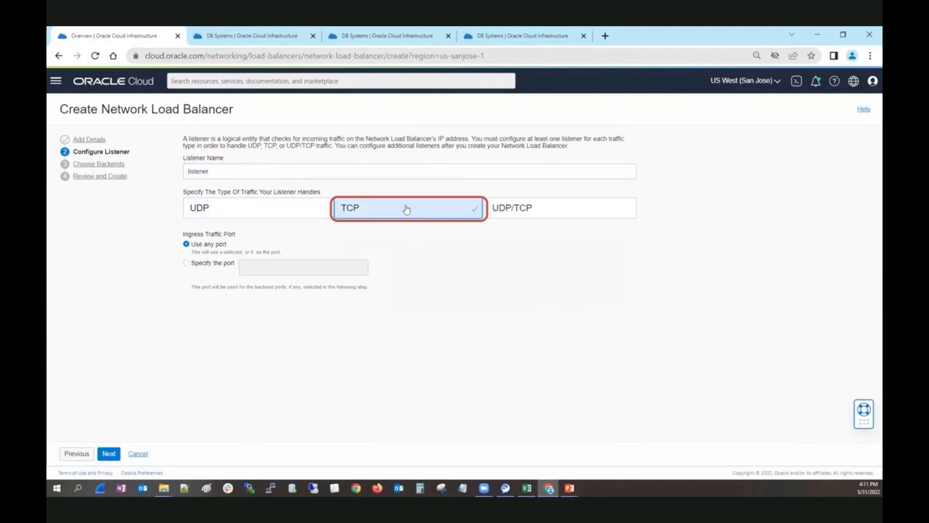
left_click(186, 263)
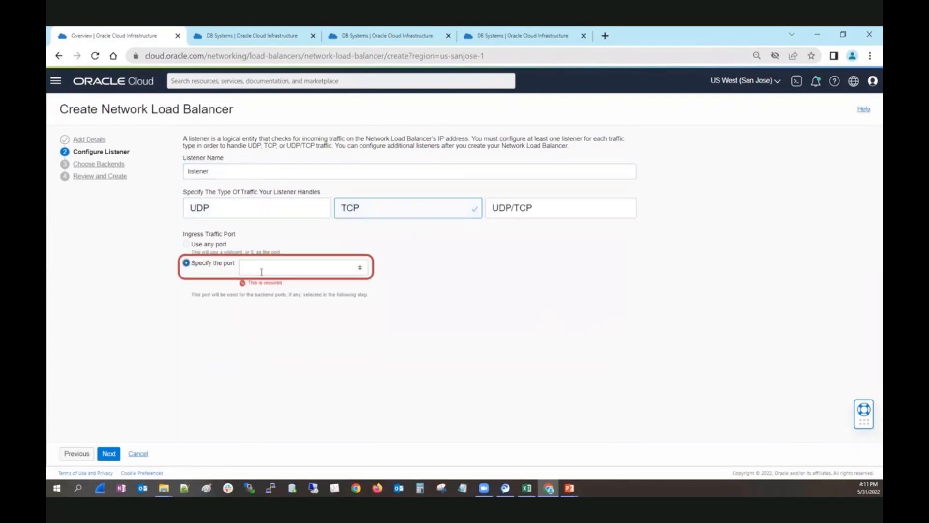
left_click(265, 264)
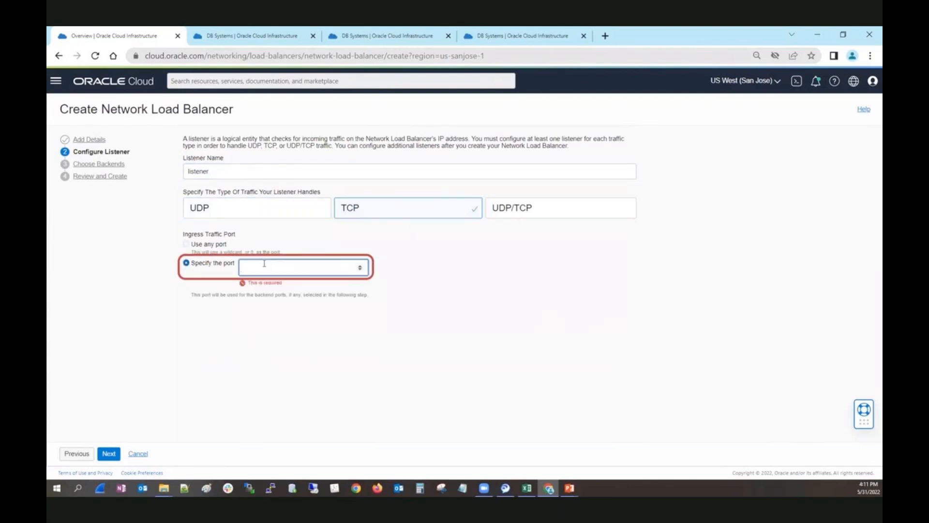
type("22")
left_click(109, 453)
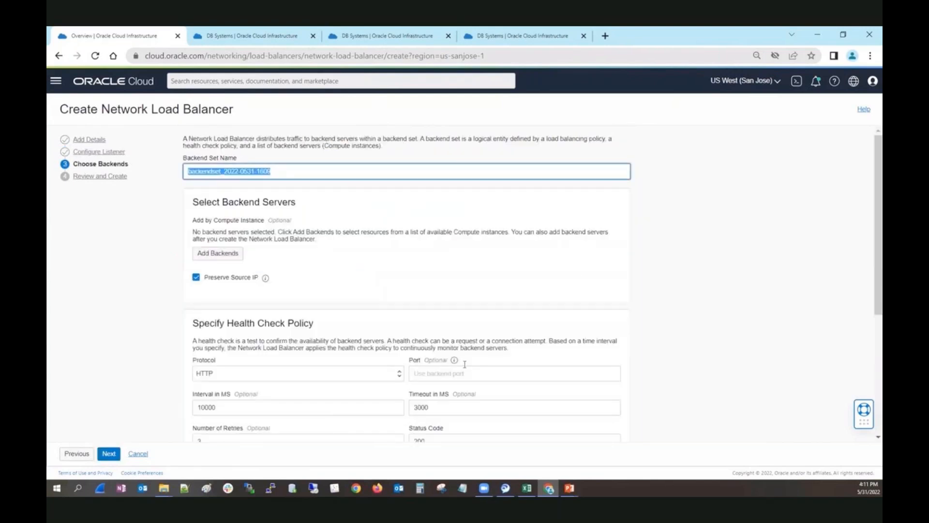
Shorten the backend set's name to backendset and view the compute instance backend form without adding any servers.
left_click(326, 172)
left_click_drag(270, 172, 222, 174)
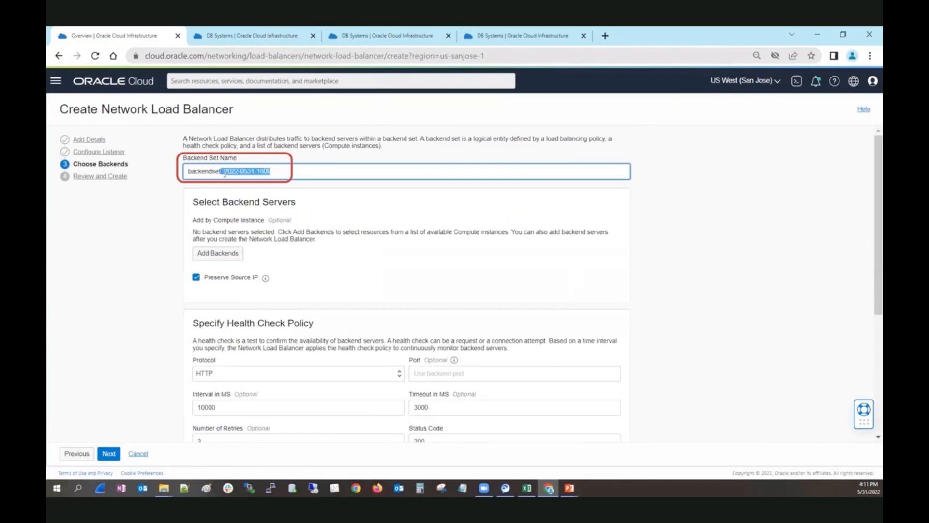
key("BackSpace")
left_click(226, 255)
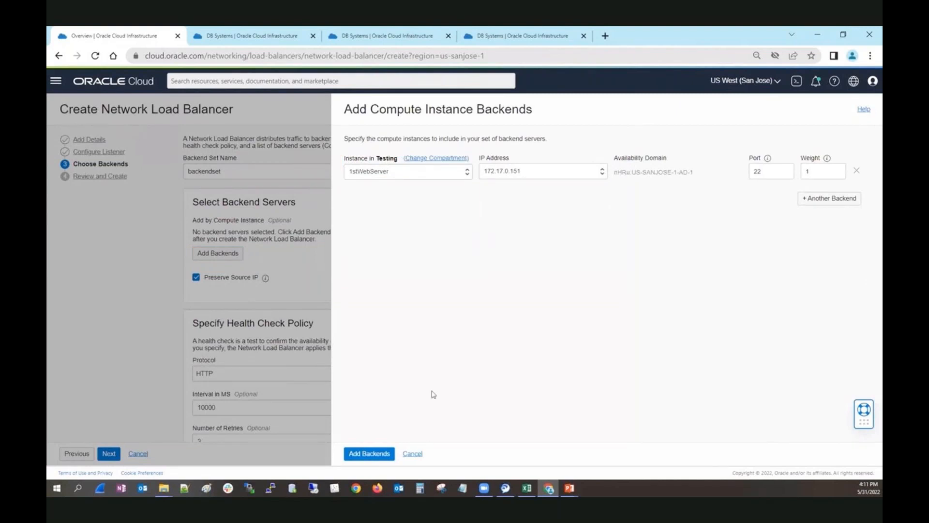
left_click(419, 454)
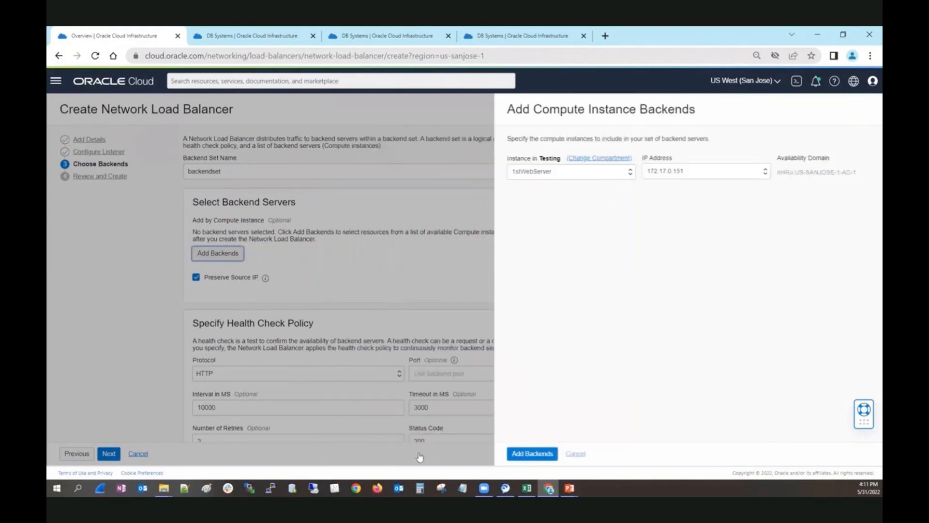
Set the health check policy to TCP on port 1521 and review the network load balancer's configuration summary.
scroll(870, 224, "down", 3)
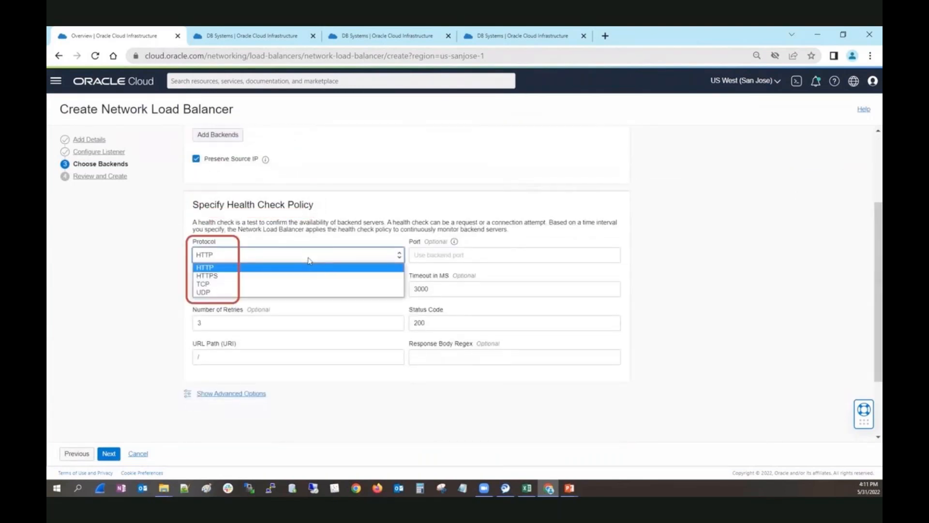
left_click(291, 285)
left_click(423, 255)
type("1")
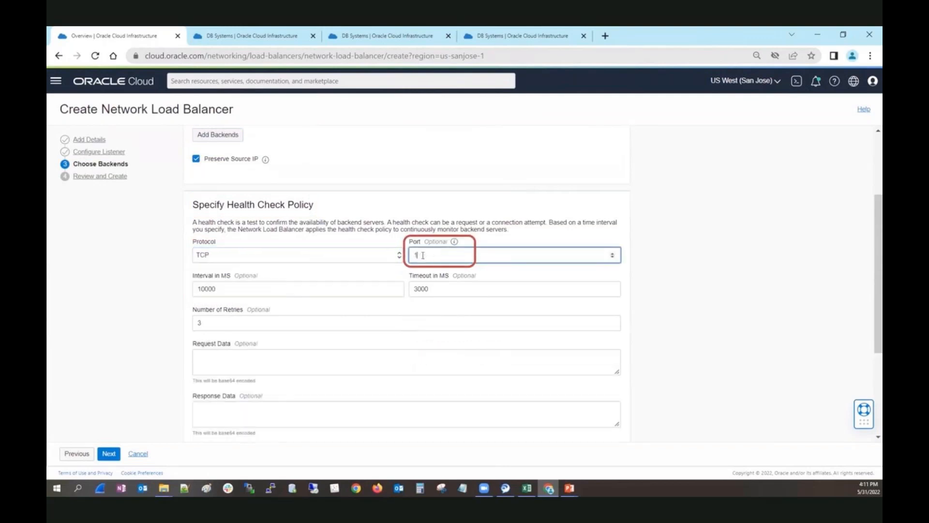
type("521")
left_click(111, 454)
scroll(829, 242, "down", 5)
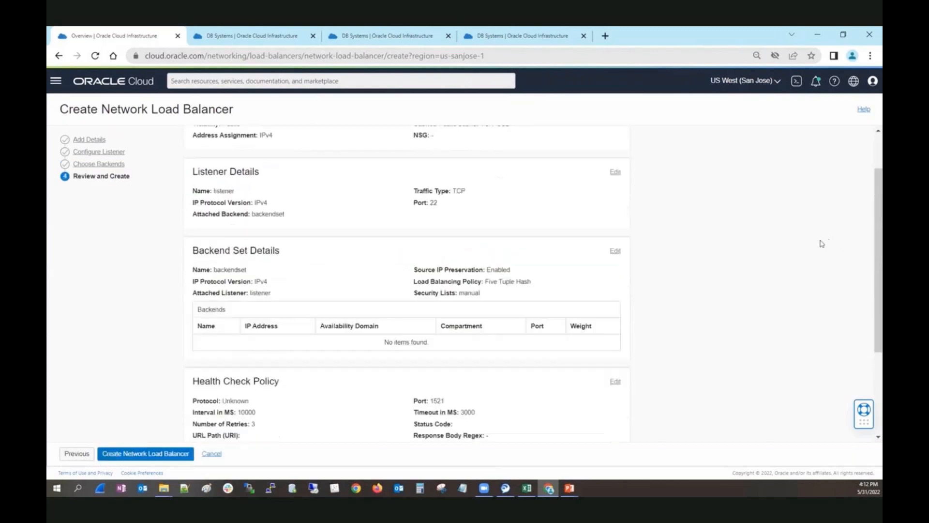
Check the configuration summary, create the network load balancer nlb and return to the list of load balancers.
scroll(822, 244, "up", 3)
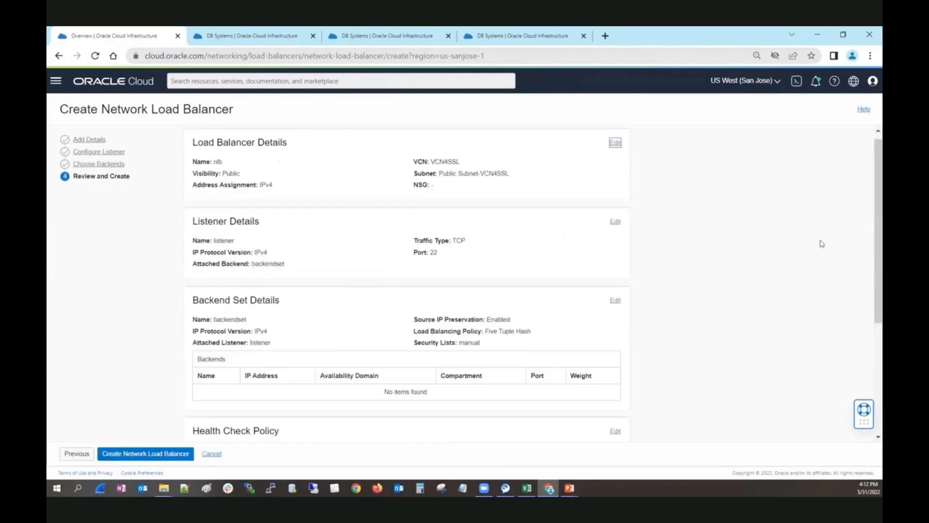
scroll(821, 243, "down", 2)
left_click(145, 453)
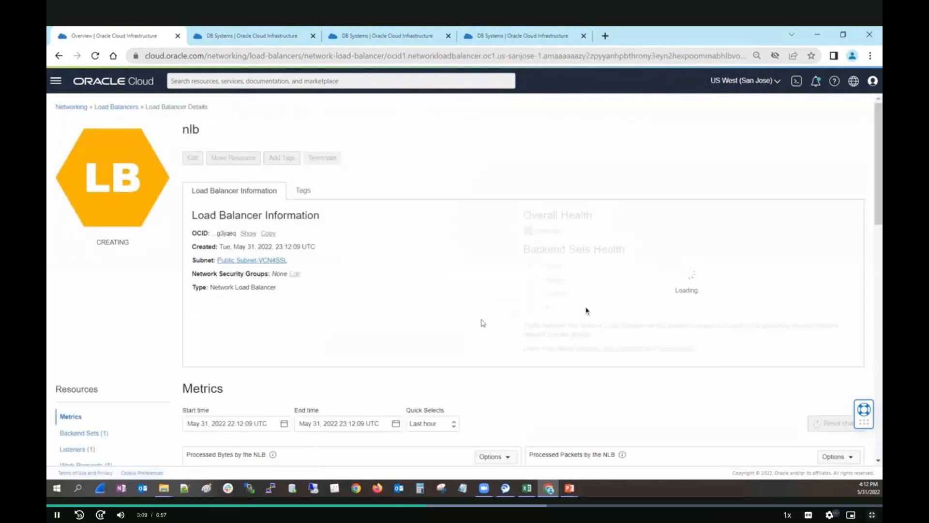
left_click(124, 107)
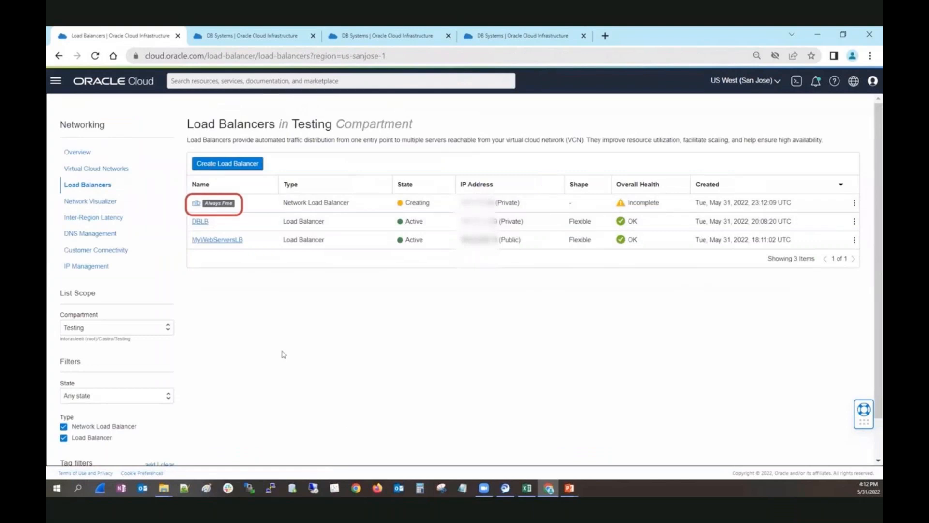
left_click(829, 514)
left_click(829, 514)
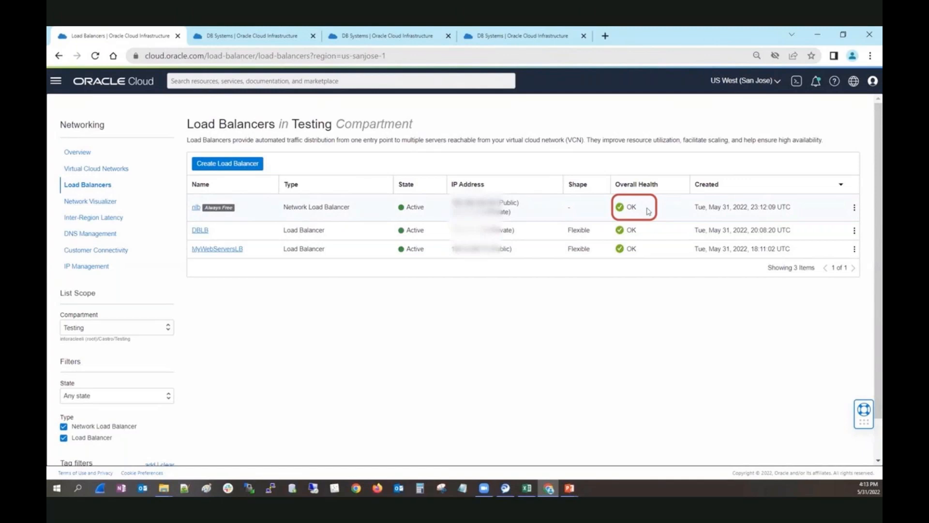
Open the network load balancer nlb and display the backends of its backend set backendset.
left_click(196, 212)
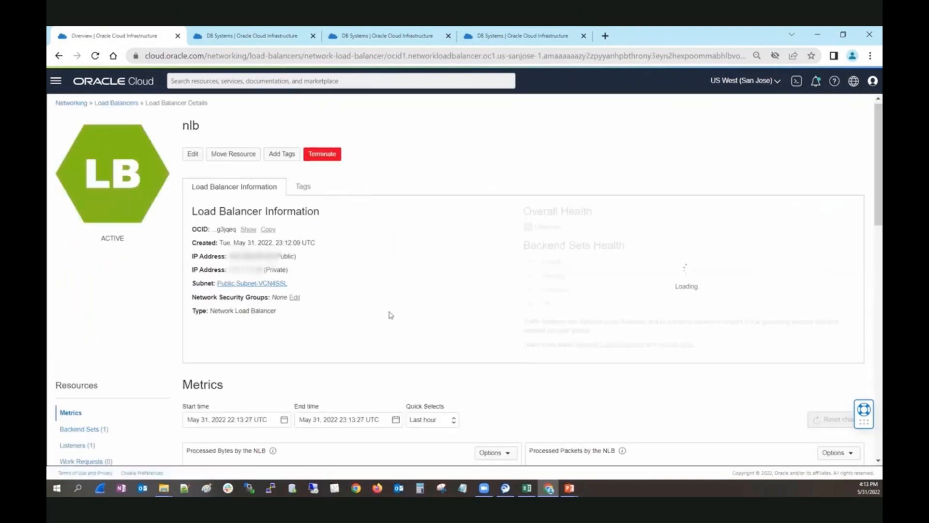
scroll(387, 315, "down", 1)
left_click(72, 379)
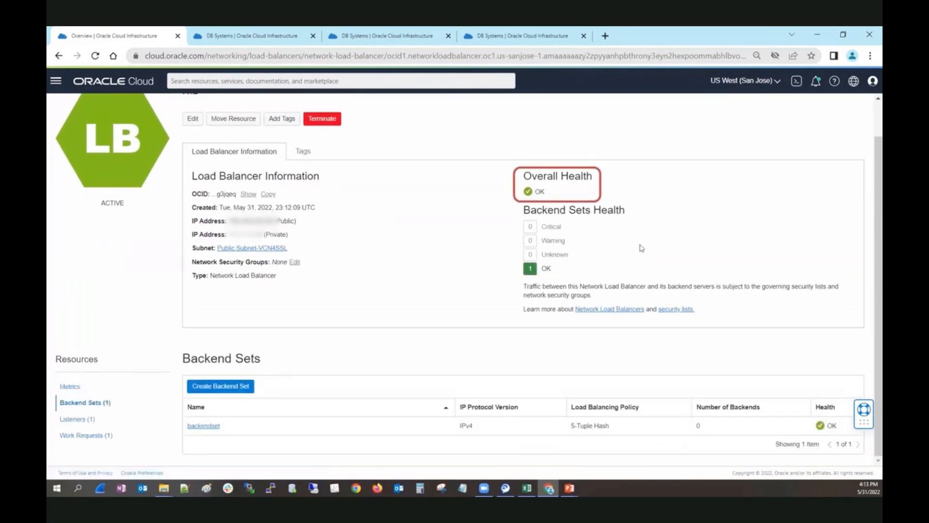
left_click(203, 426)
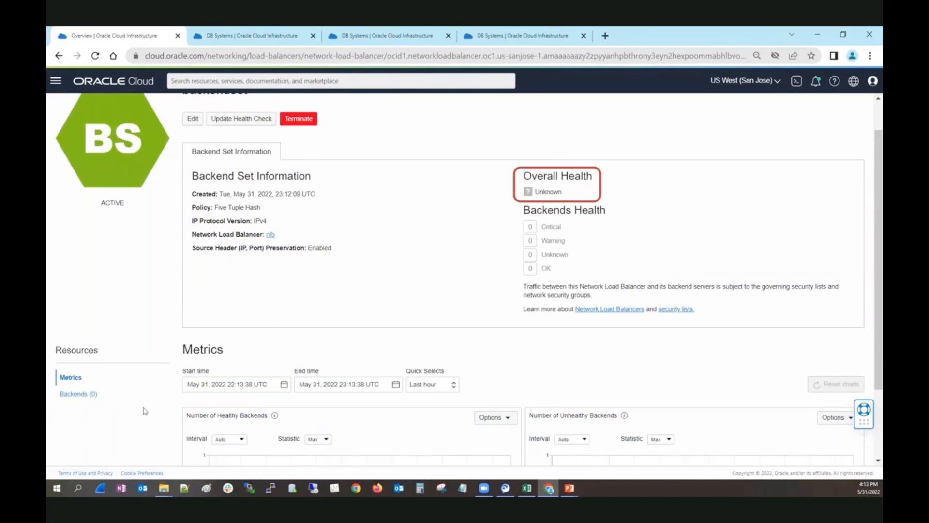
left_click(80, 394)
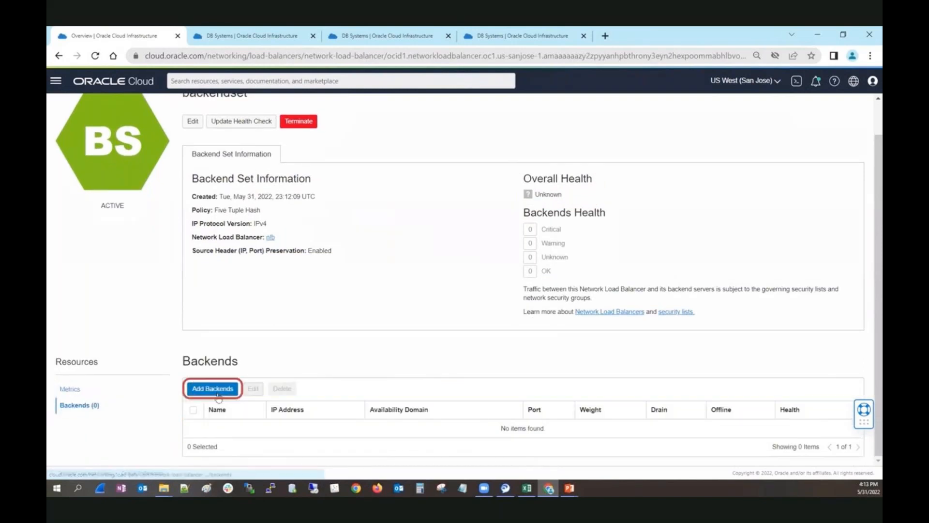
Start adding backends by IP address and enter the private IP of the DB system node "first" on port 22.
left_click(217, 390)
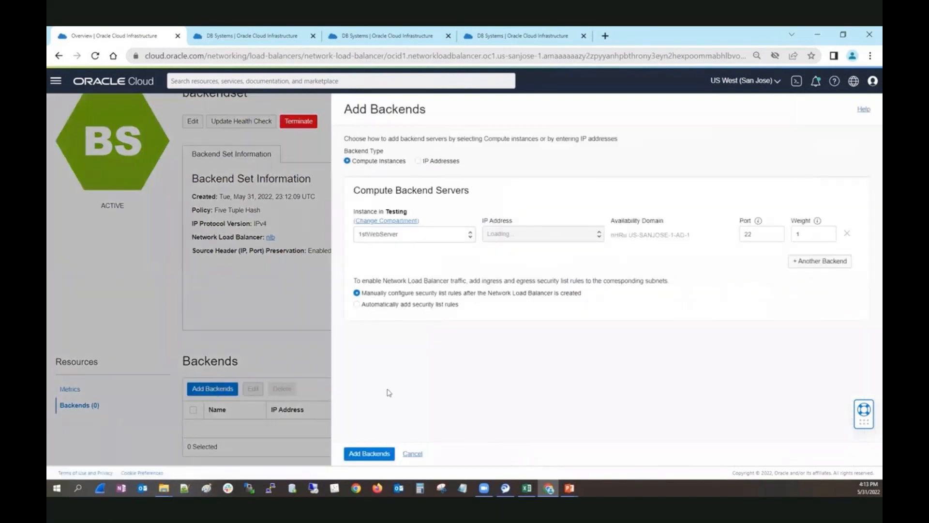
left_click(418, 162)
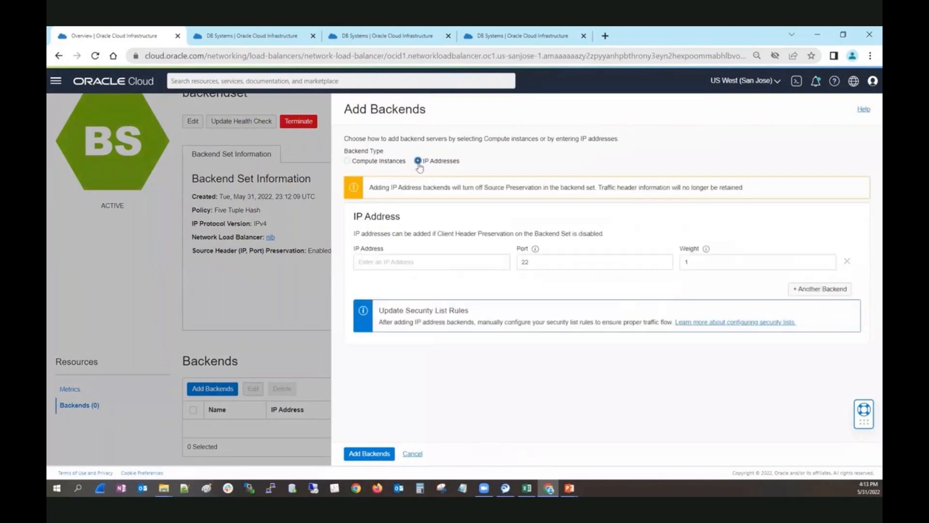
left_click(387, 36)
right_click(618, 401)
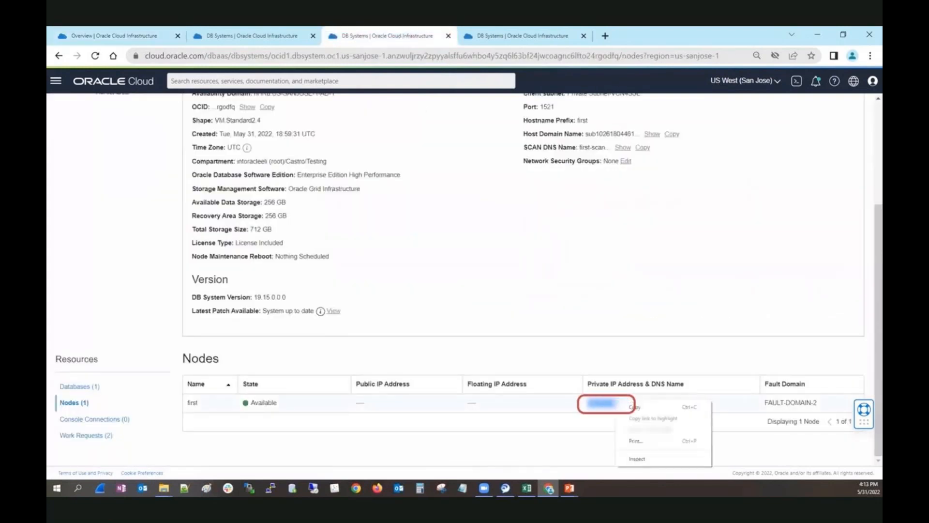
left_click(638, 408)
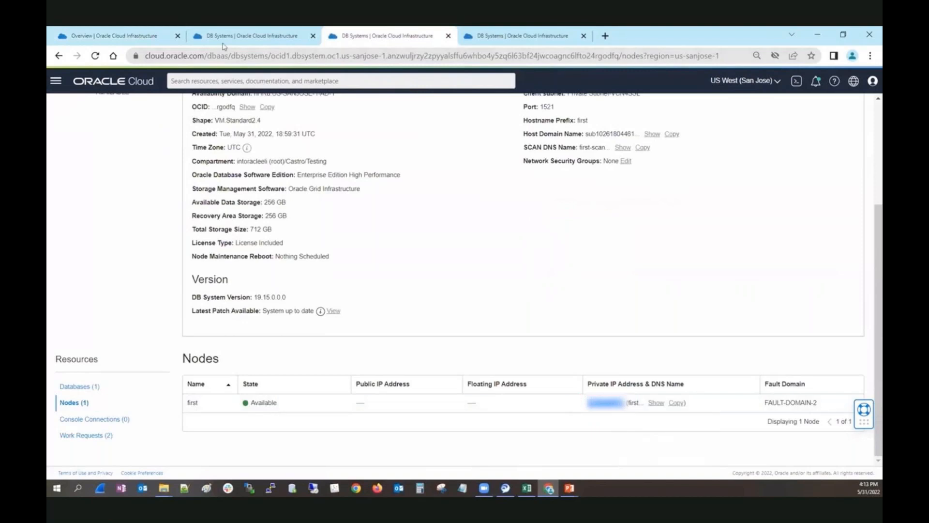
left_click(139, 36)
left_click(399, 261)
key("ctrl+v")
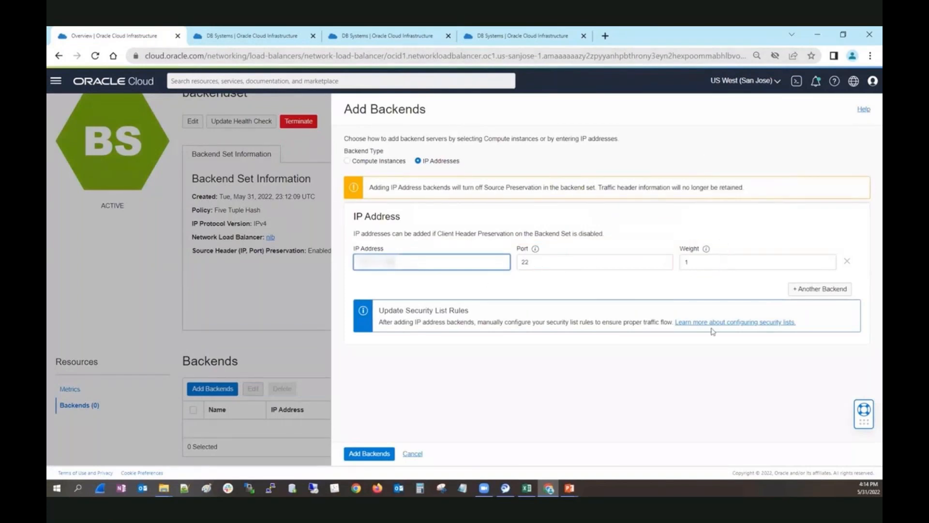
Include another backend with the private IP of the DB system node "second" on port 22 and submit both backends.
left_click(804, 290)
left_click(521, 36)
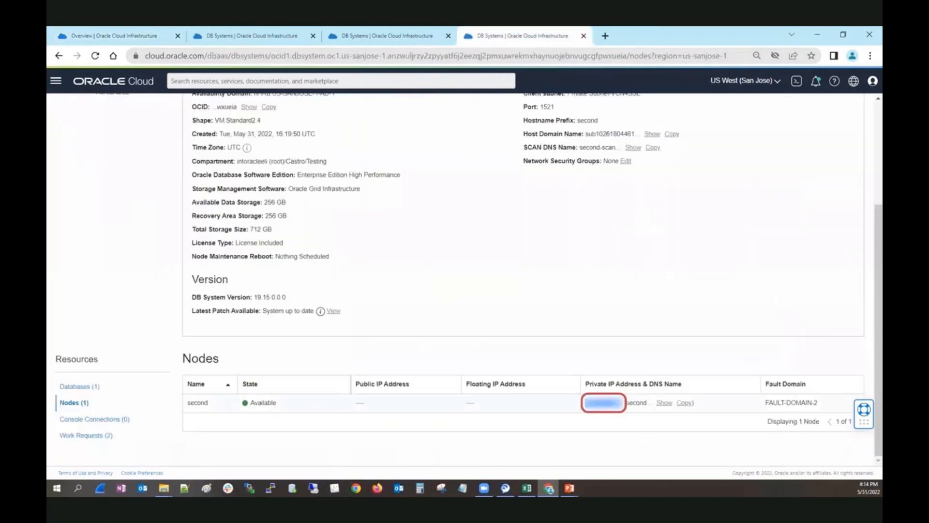
right_click(617, 401)
left_click(634, 407)
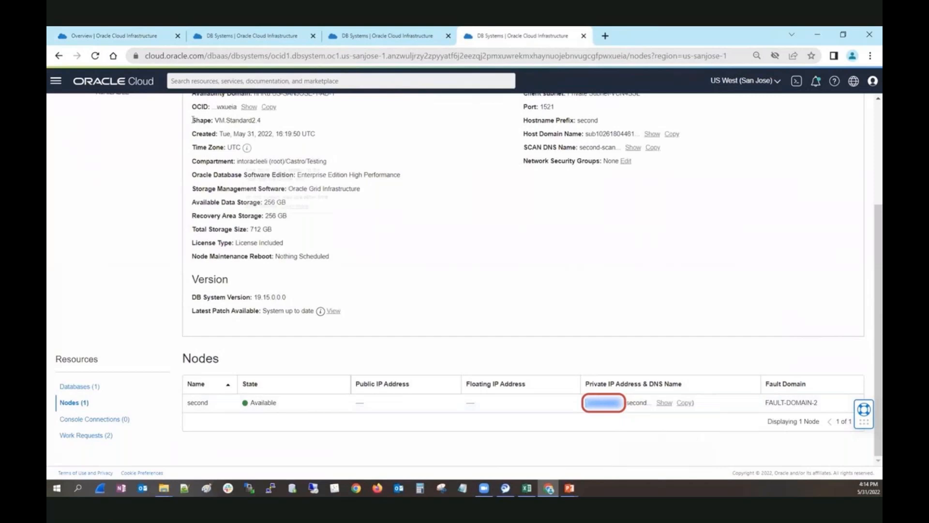
left_click(112, 35)
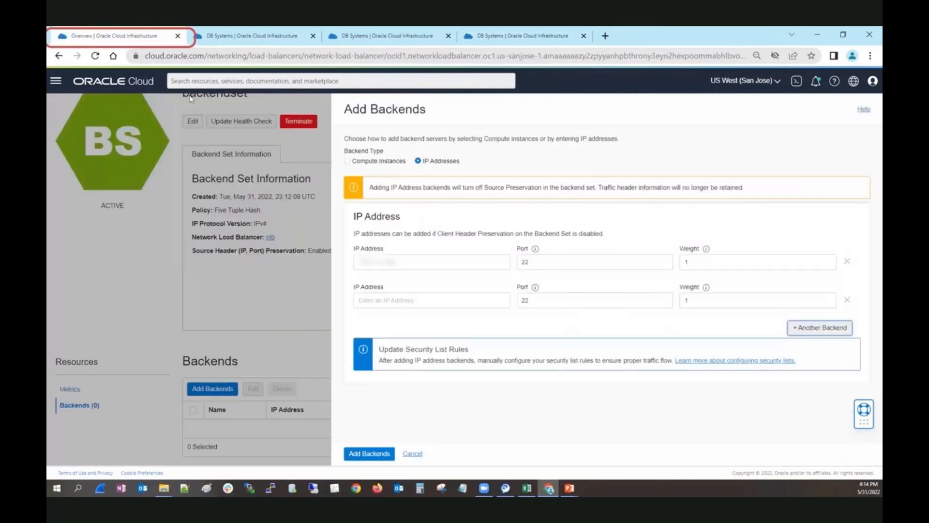
left_click(446, 298)
key("ctrl+v")
left_click(363, 454)
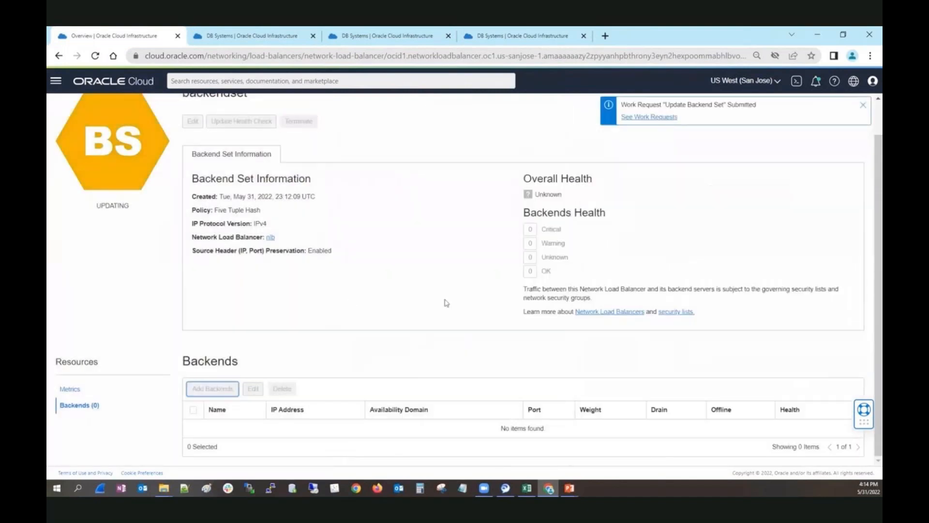
Return to the list of load balancers and copy the public IP address of nlb.
scroll(445, 302, "up", 1)
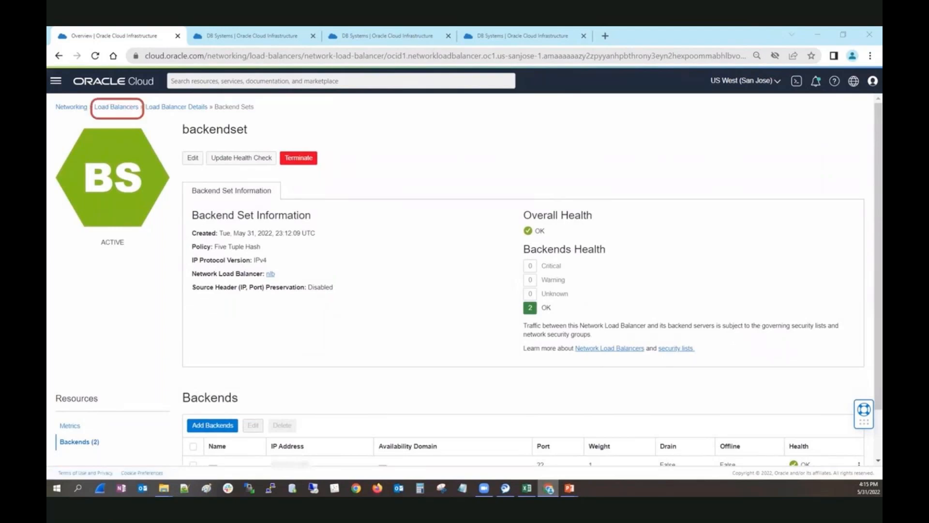
left_click(121, 106)
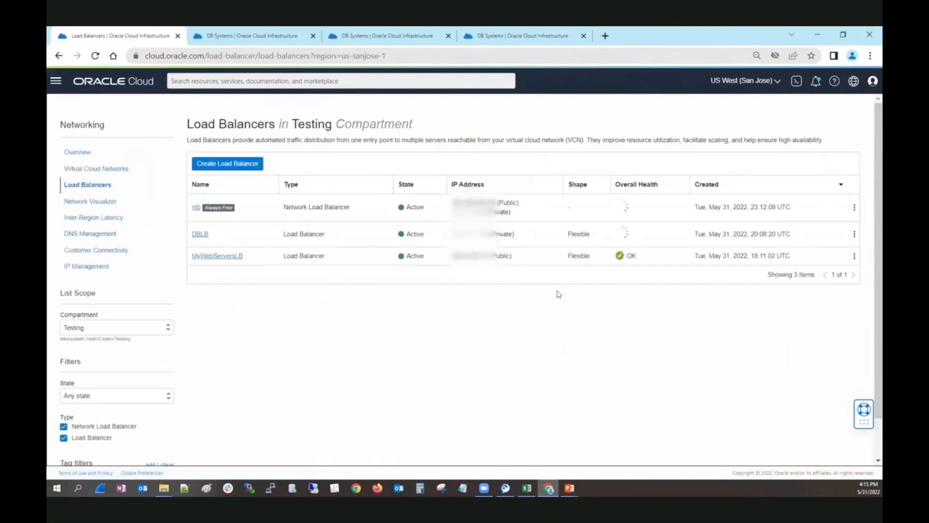
left_click_drag(452, 203, 496, 203)
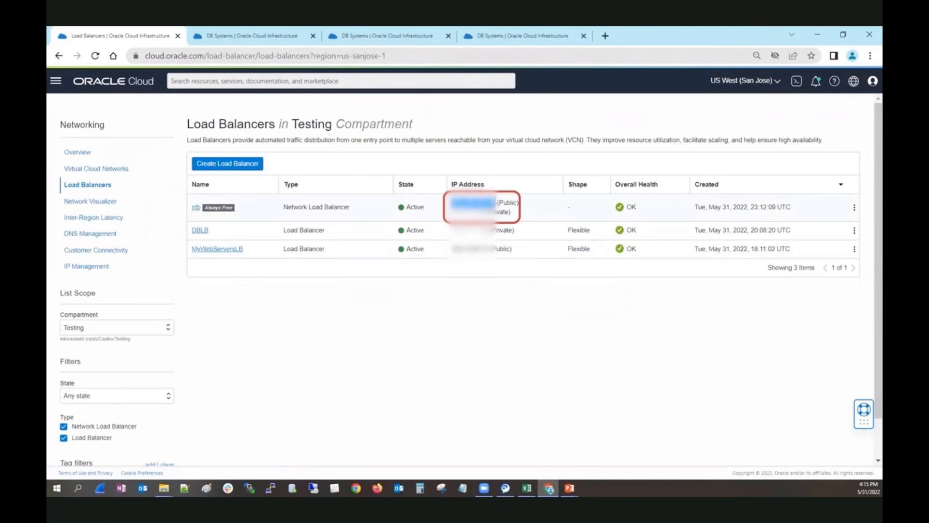
right_click(488, 203)
left_click(503, 210)
Switch to PuTTY, load the saved session OCI_Sample and open an SSH connection to the load balancer's public IP on port 22.
left_click(271, 488)
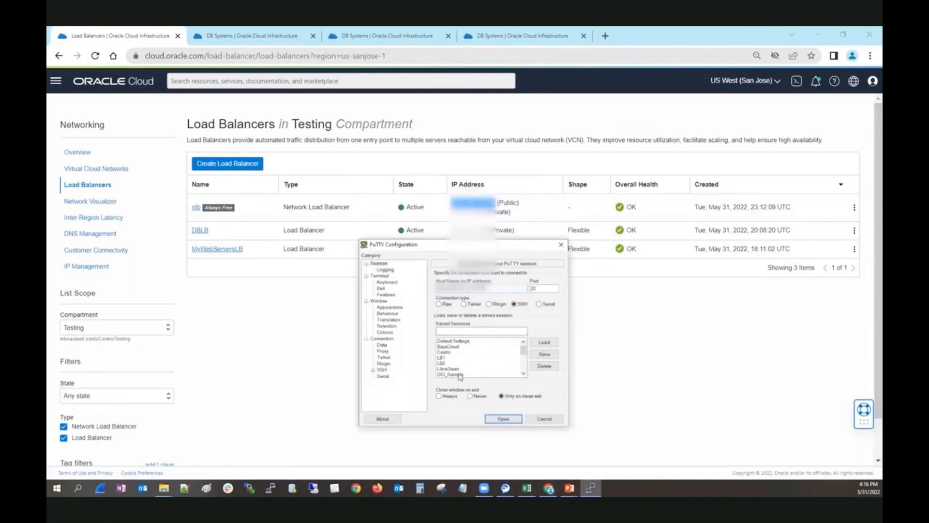
left_click(460, 375)
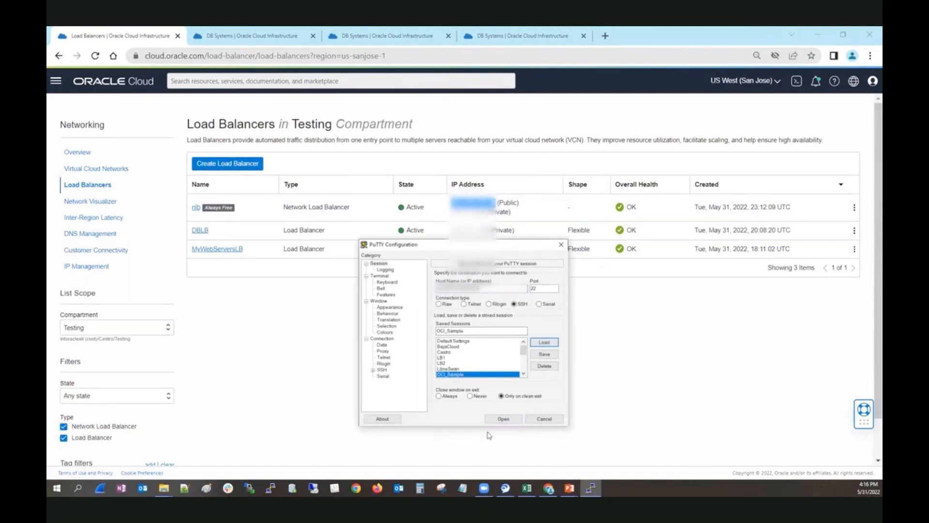
left_click(505, 420)
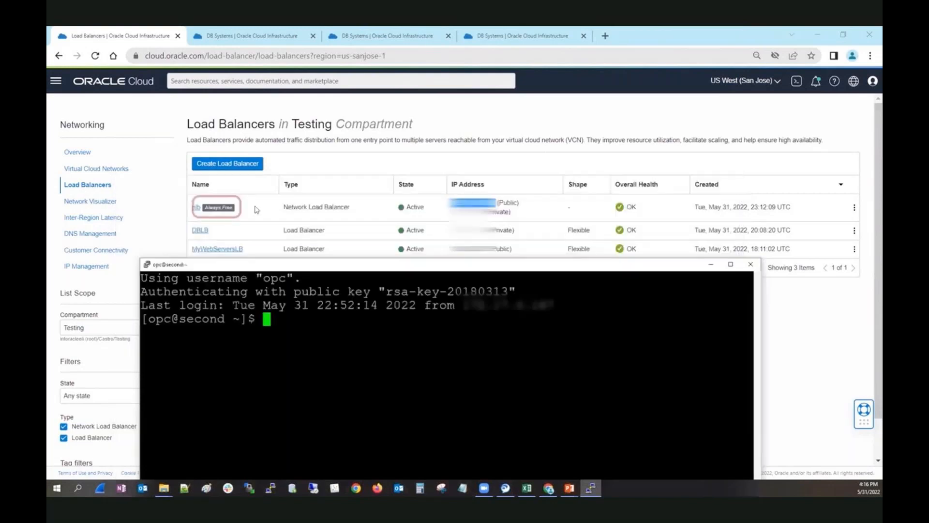
Review the addresses of nlb in the Oracle Cloud console and examine the health of its backend set backendset.
left_click(196, 207)
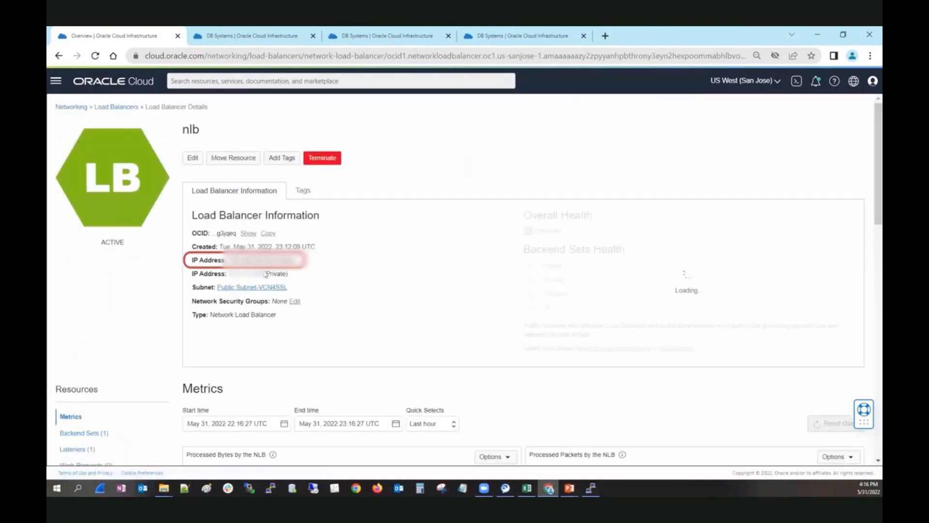
left_click(83, 432)
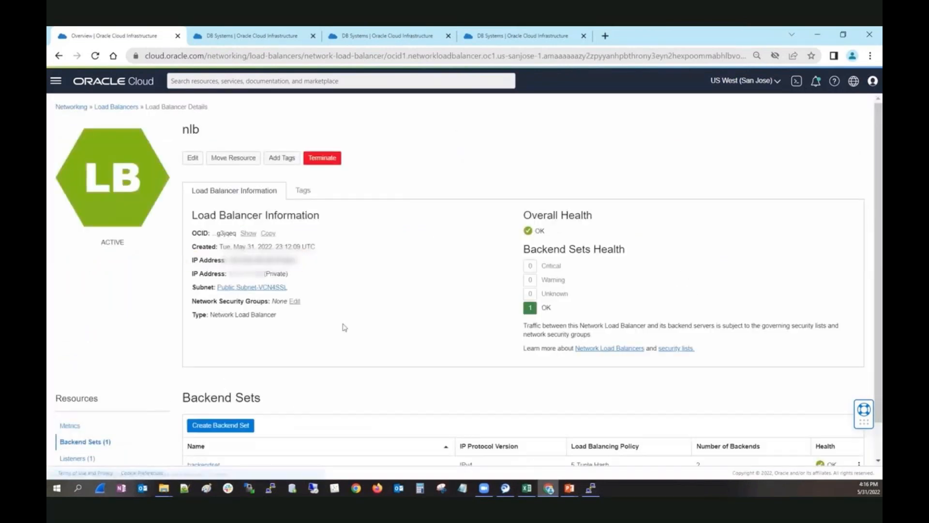
scroll(347, 321, "down", 1)
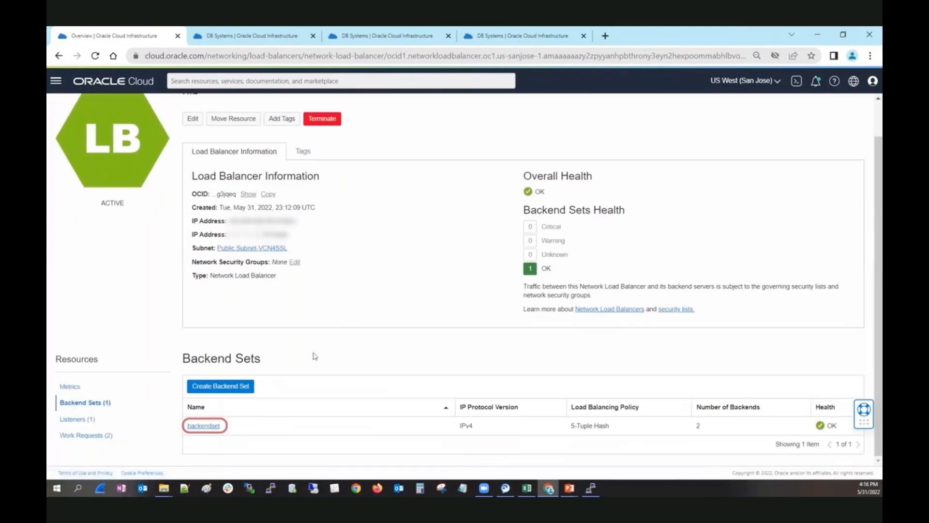
left_click(209, 425)
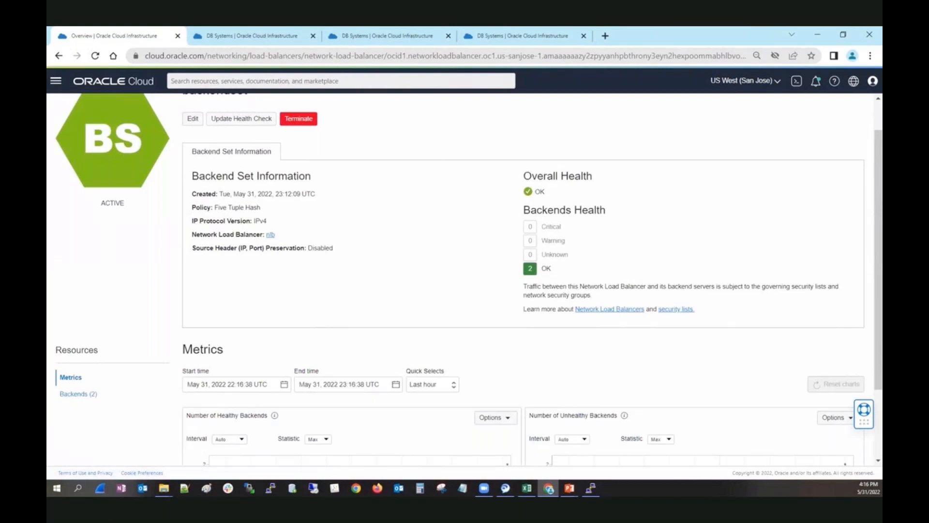
Switch to PuTTY and open another SSH connection to the load balancer using the saved session OCI_Sample.
key("alt+Tab")
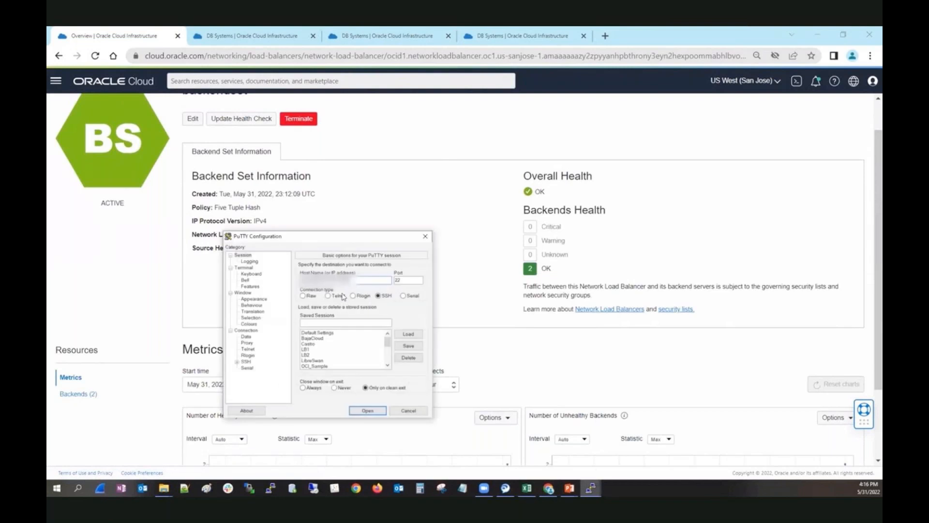
left_click(314, 366)
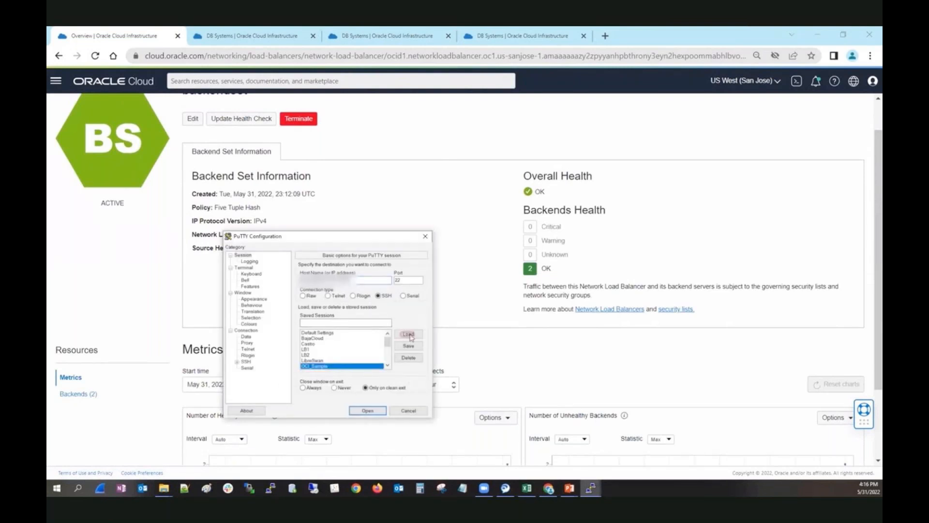
left_click(408, 334)
left_click(367, 410)
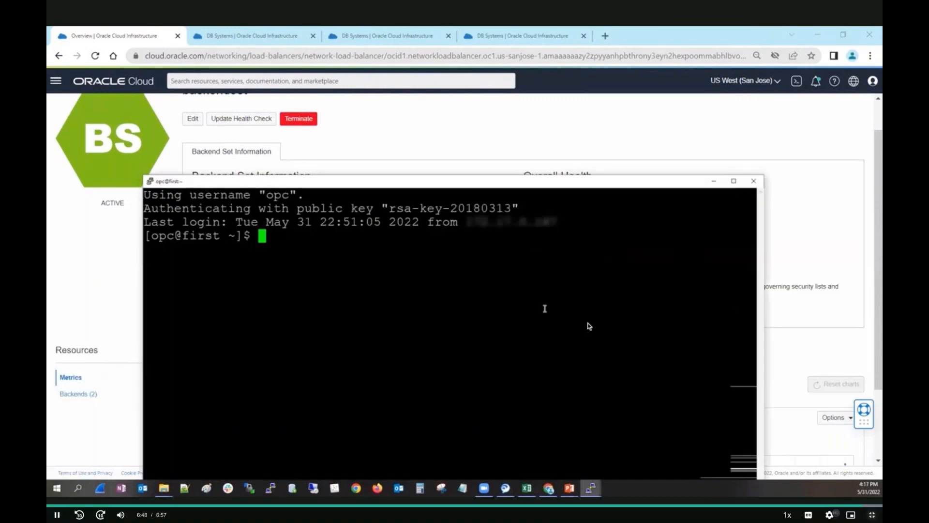
Leave the full-screen demo and view the Networking - Load Balancer lessons in the MyLearn course playlist.
key("Escape")
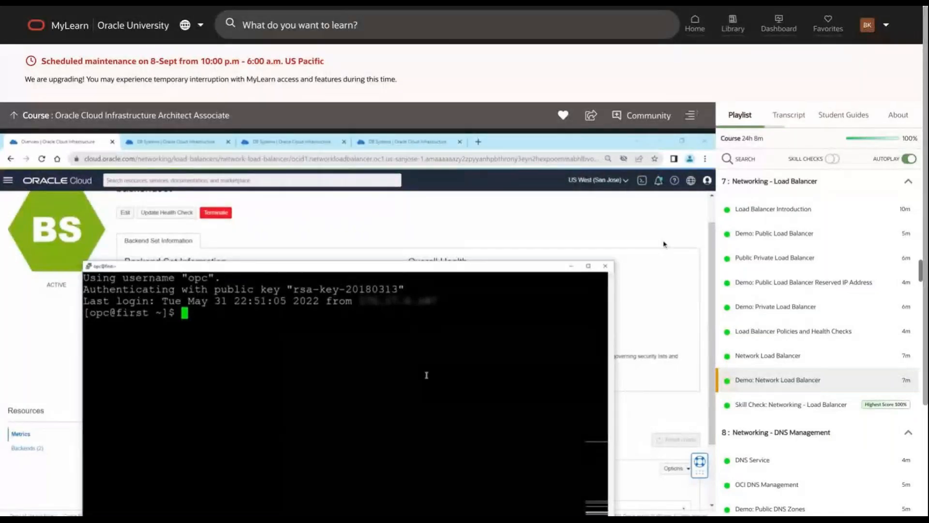
scroll(638, 308, "down", 1)
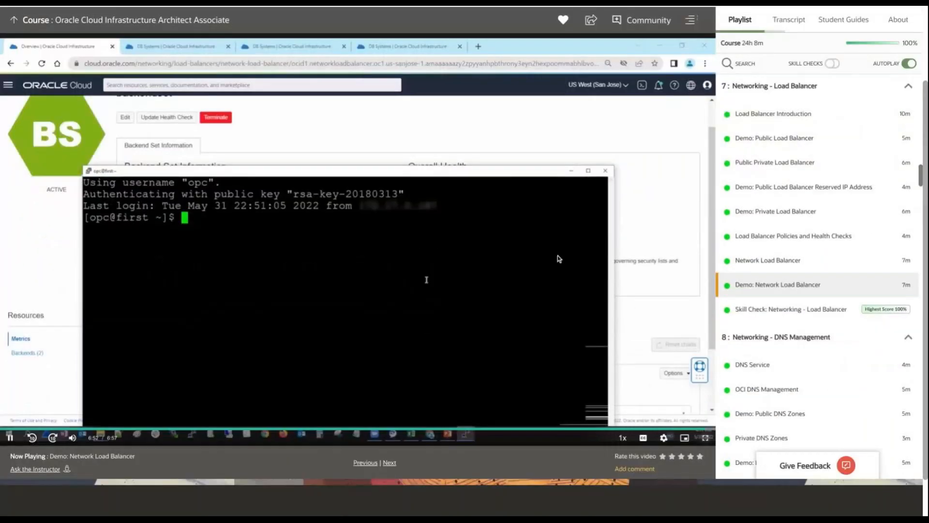